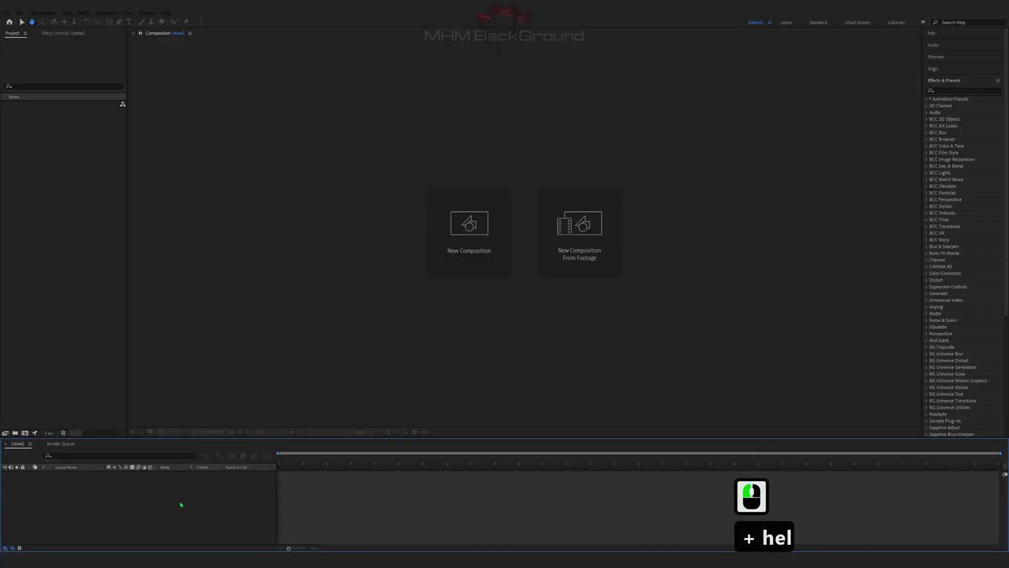
Create a new 1920 x 1080 composition with the offered composition settings
key("shift+0")
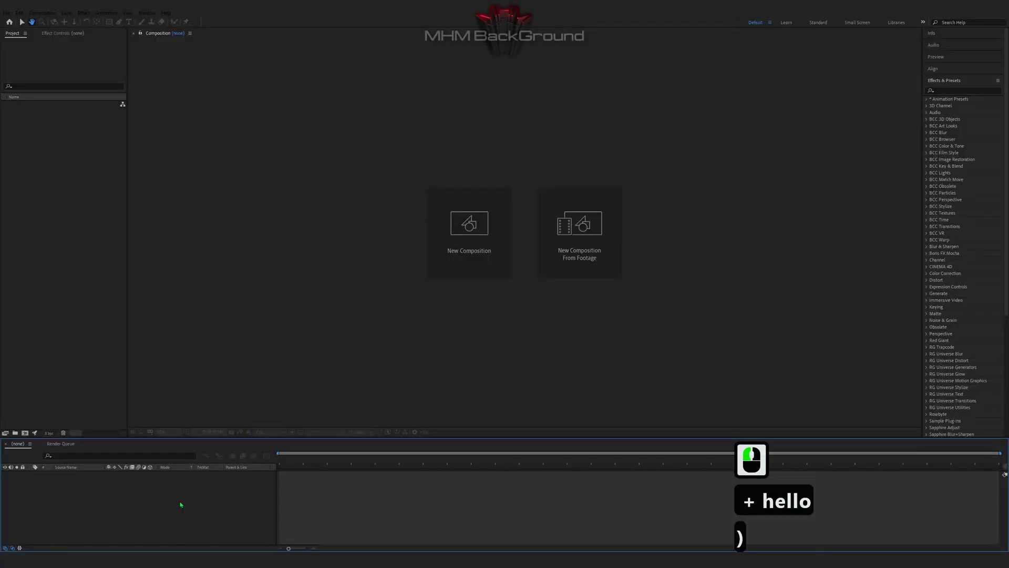
left_click(25, 432)
left_click(218, 338)
Add a black comp-size solid layer named "Optical Flares" to the composition
right_click(142, 458)
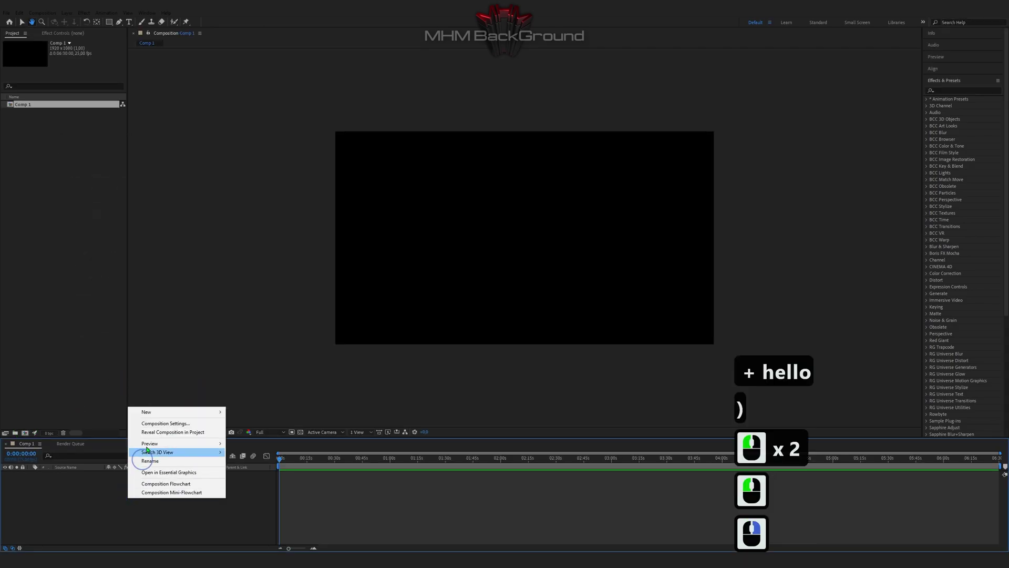
mouse_move(158, 412)
left_click(266, 432)
type("O")
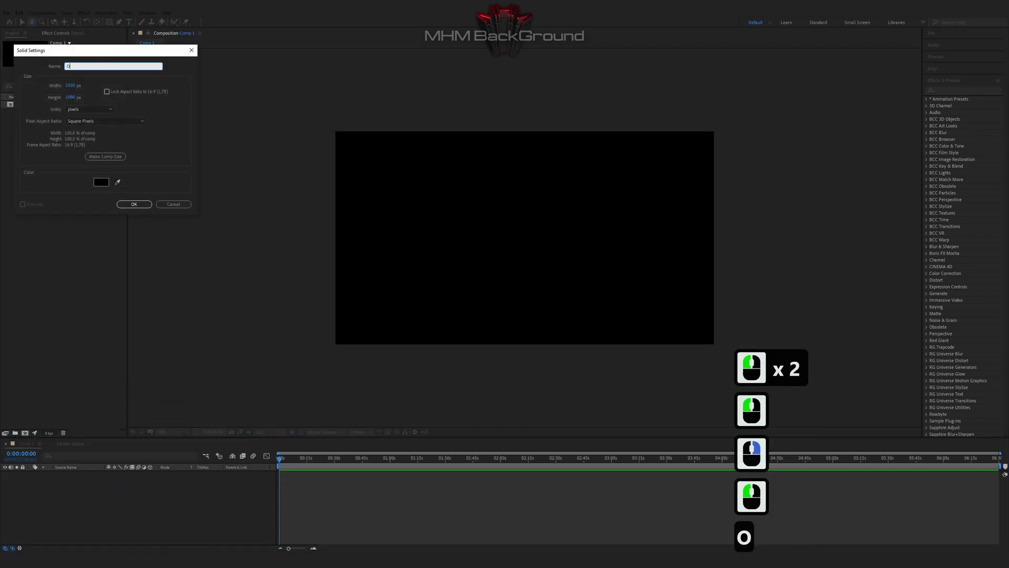
type("ptical Fl")
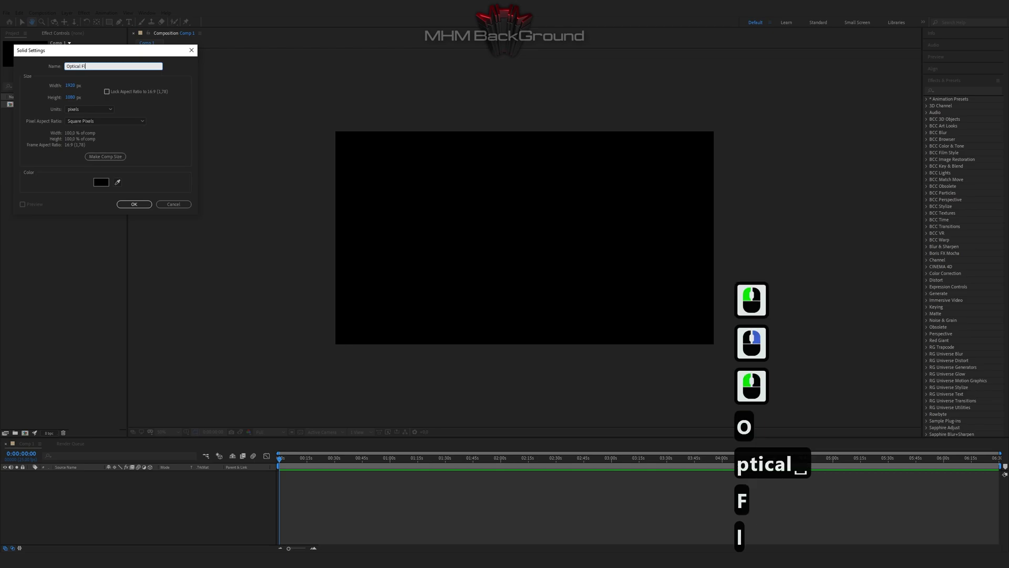
type("ares")
key("Return")
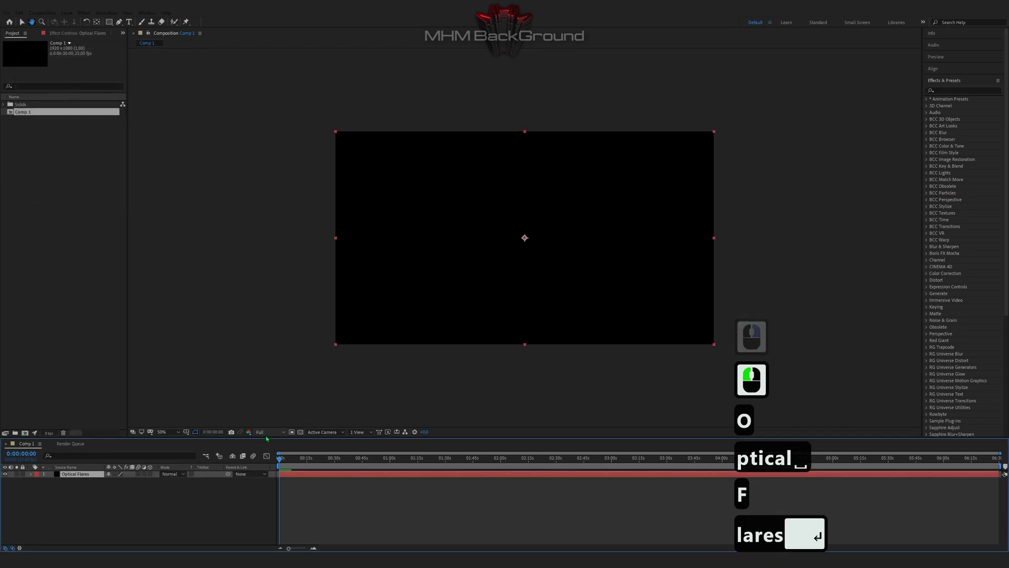
Apply the Video Copilot Optical Flares effect to the solid layer
left_click(84, 13)
left_click(189, 534)
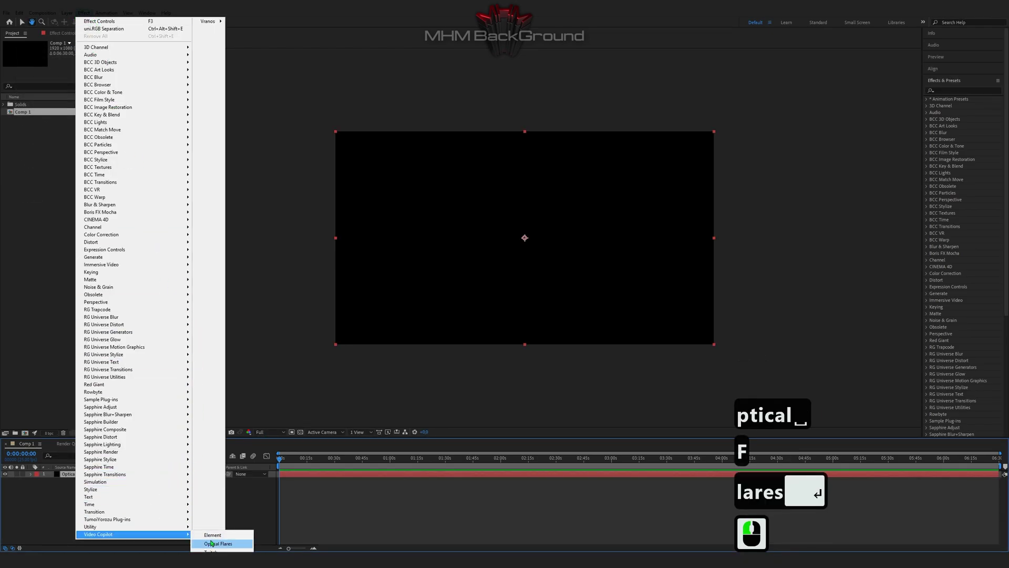
left_click(213, 542)
In the Optical Flares options, remove every element from the flare stack and add a single Streak lens object
left_click(52, 67)
left_click(495, 366)
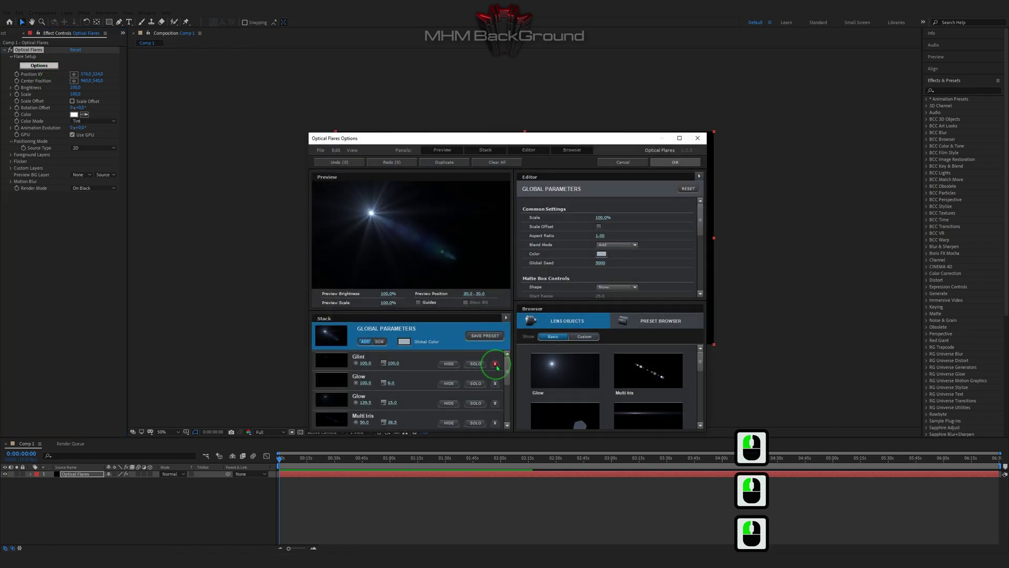
left_click(496, 366)
left_click(495, 365)
left_click(496, 366)
left_click(495, 366)
left_click(495, 365)
left_click(496, 365)
left_click(495, 366)
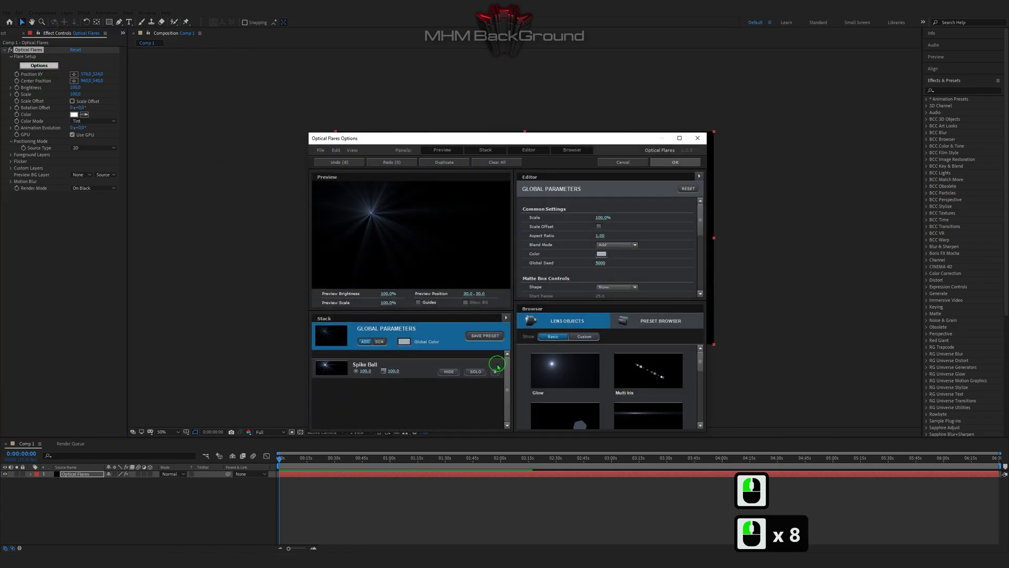
left_click(495, 365)
left_click(636, 413)
Set the streak's color source to Gradient and its second gradient color to 0c00ff
left_click(661, 291)
scroll(625, 271, "down", 2)
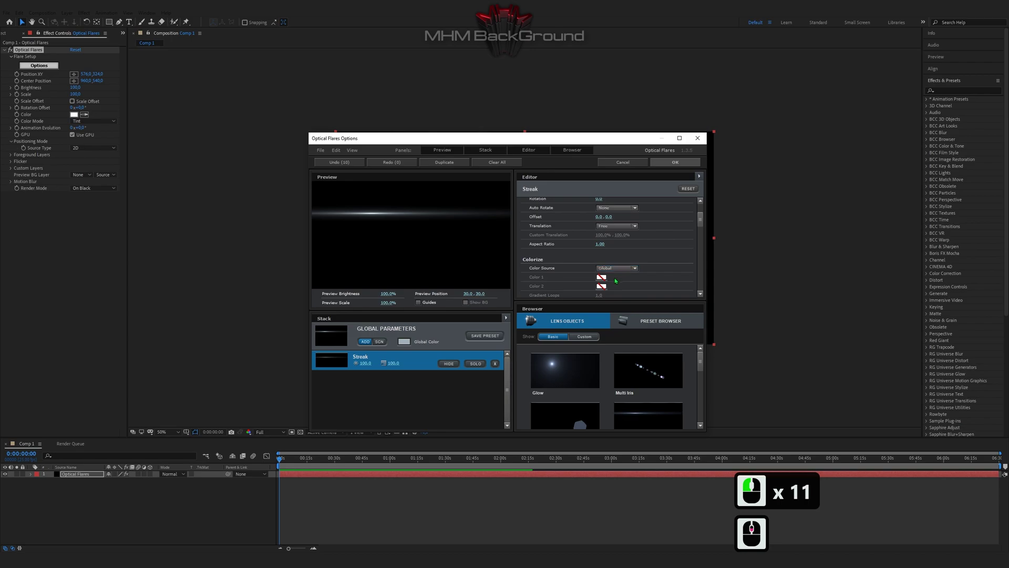
left_click(603, 282)
left_click(665, 310)
double_click(665, 311)
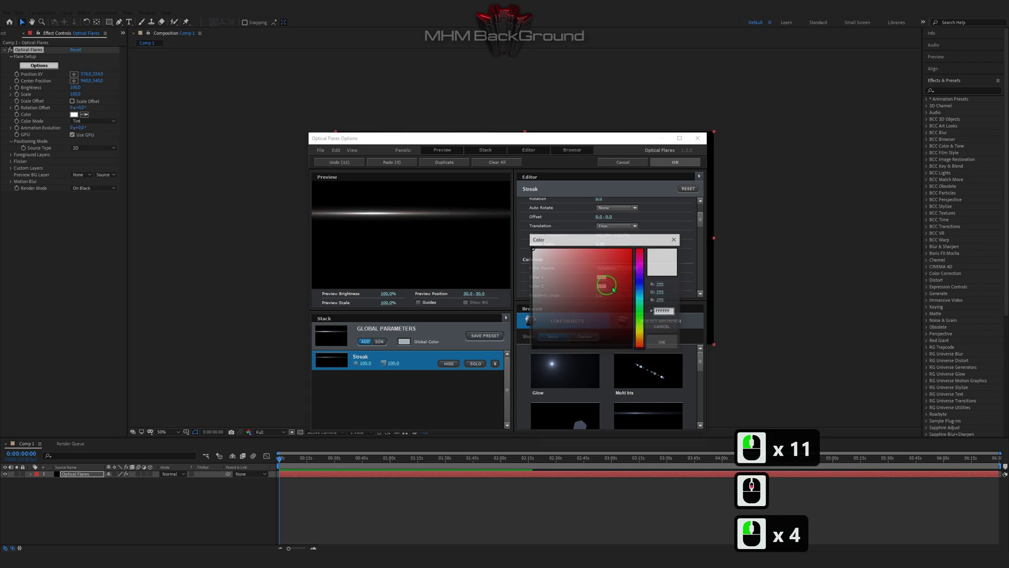
left_click(614, 310)
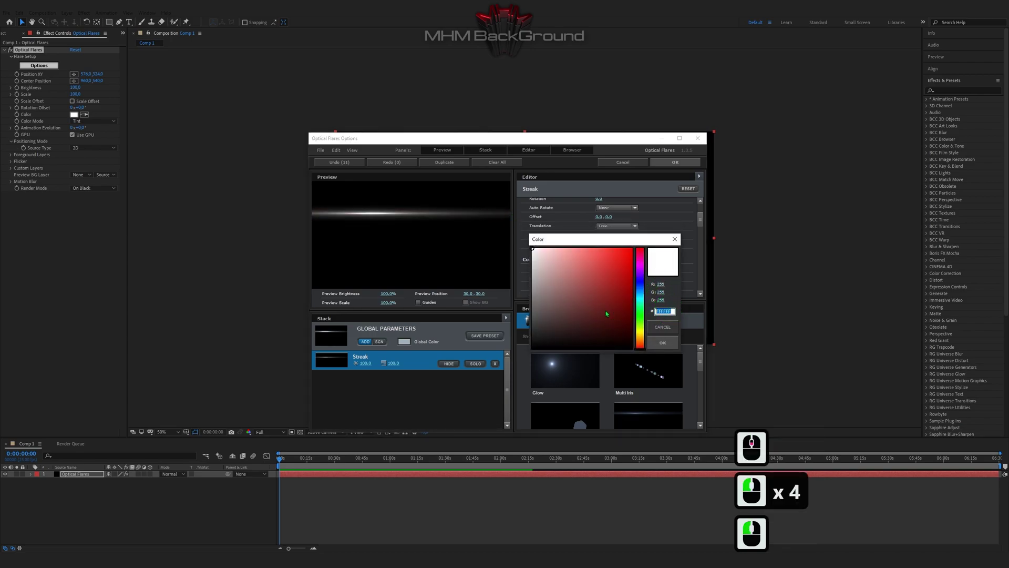
type("0c00ff")
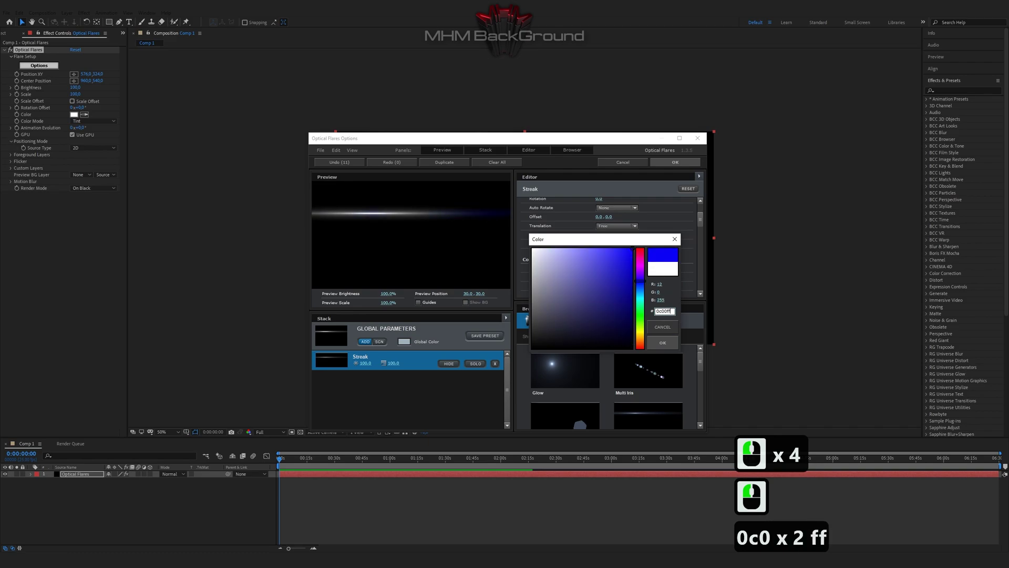
left_click(663, 343)
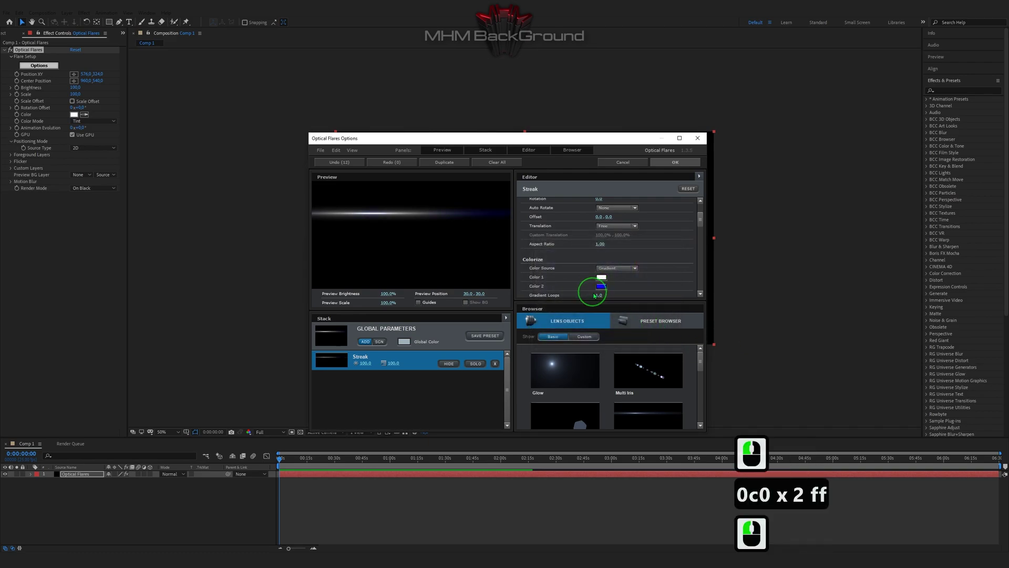
Raise the streak's gradient loops, set its first distance value to 100 and accept the flare options
left_click(631, 263)
scroll(613, 249, "up", 3)
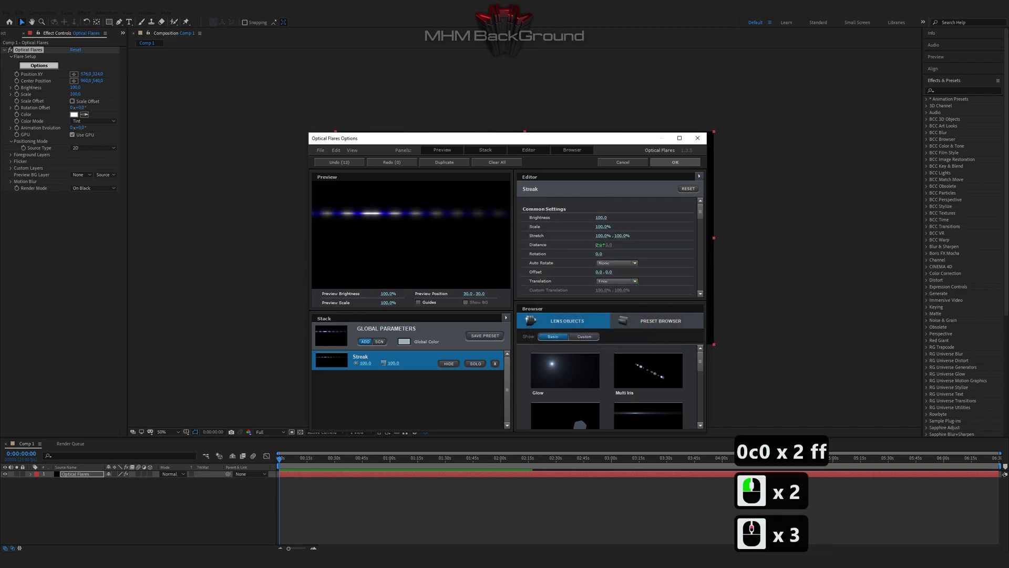
left_click(599, 244)
type("100")
key("Return")
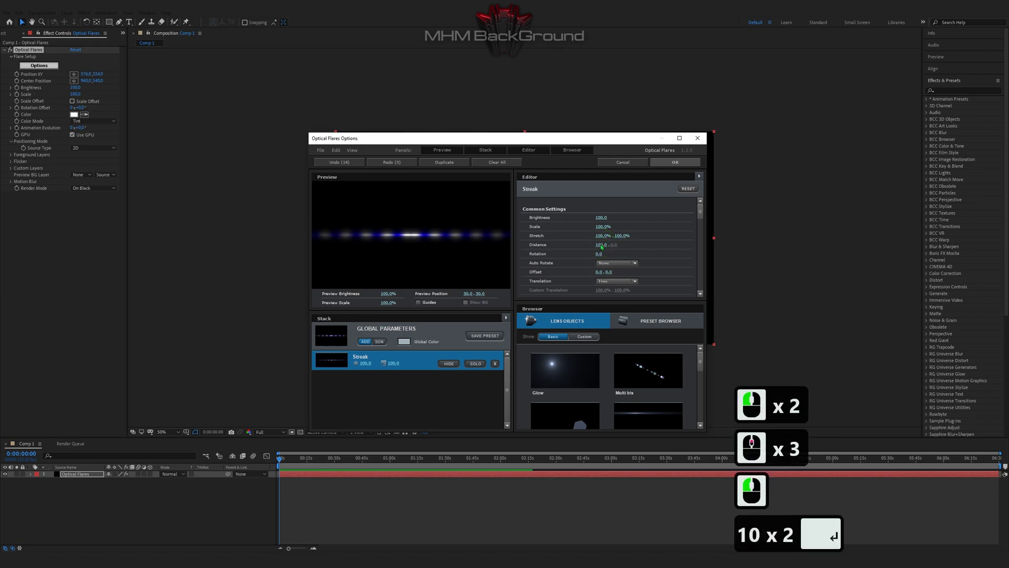
left_click(675, 162)
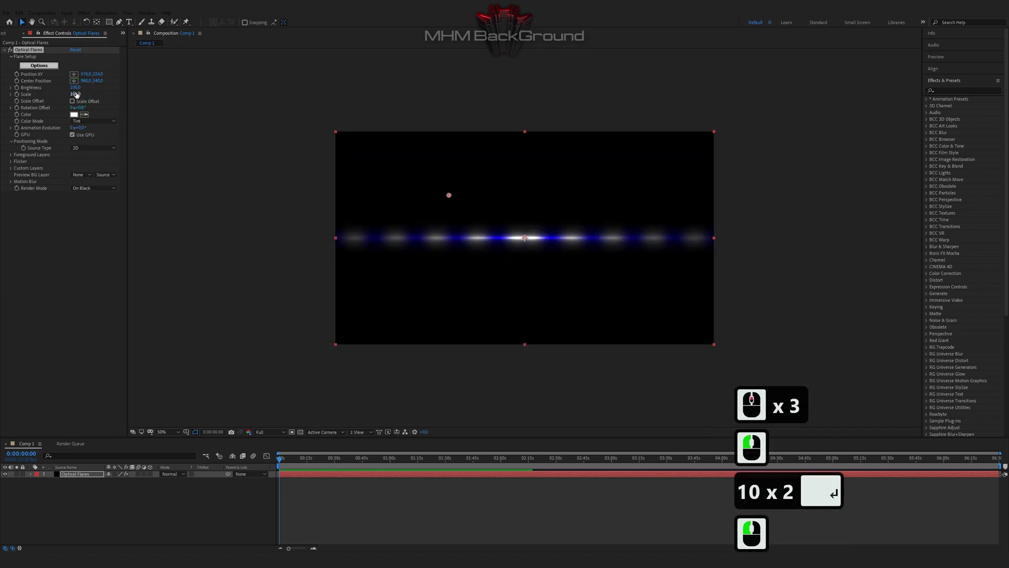
Set the Optical Flares brightness to 280 and its render mode to On Transparent
left_click(76, 88)
type("280")
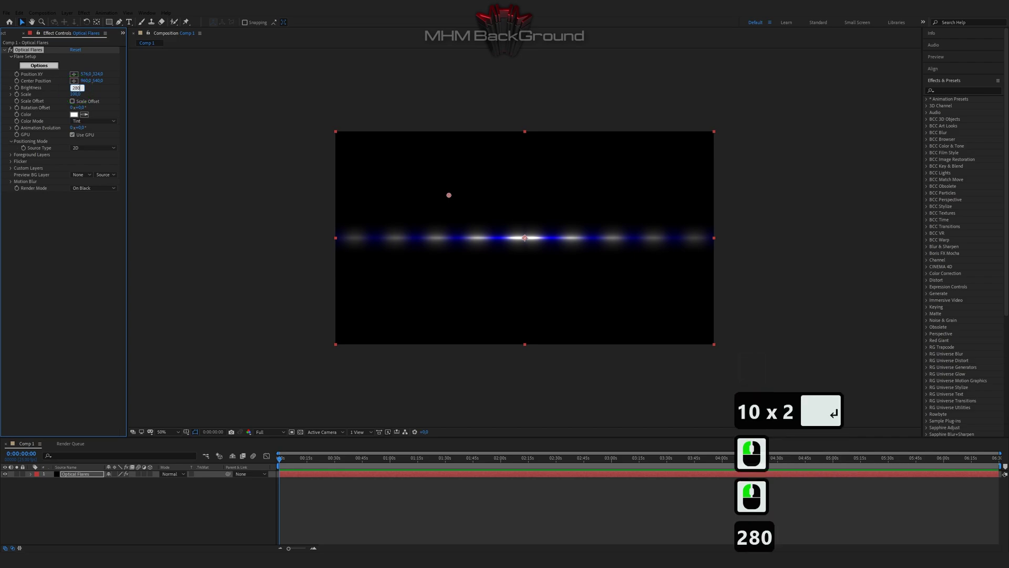
key("Return")
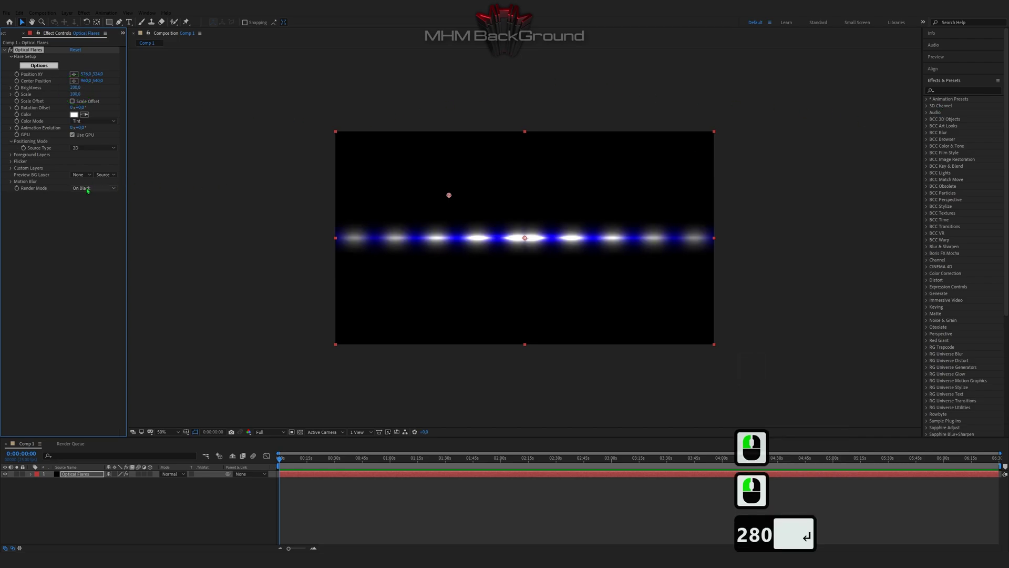
left_click(87, 190)
left_click(87, 205)
left_click(926, 135)
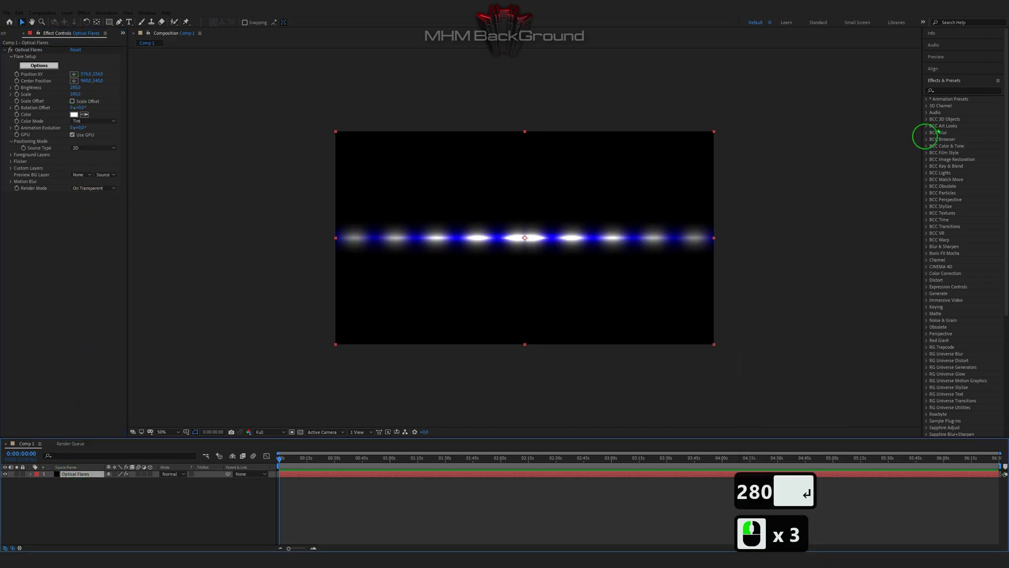
Find the Wave Warp effect by searching for "wave" and apply it to the Optical Flares layer
left_click(955, 90)
type("wave")
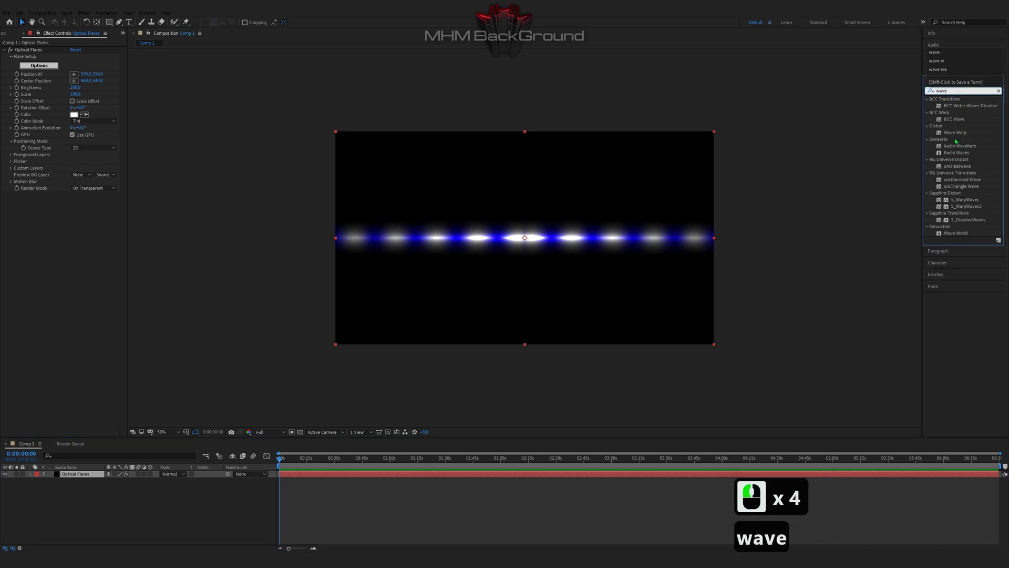
double_click(955, 132)
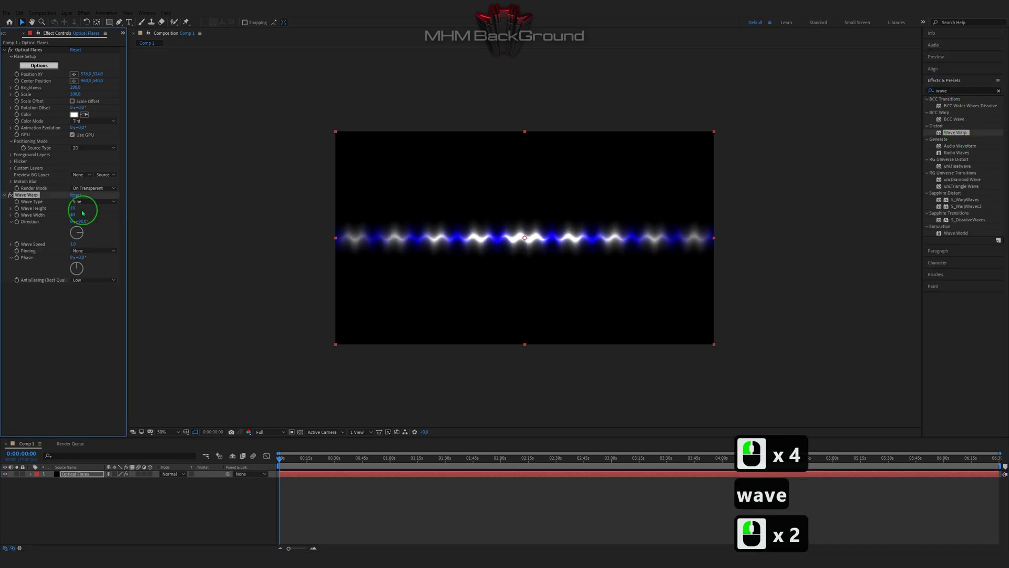
Duplicate the Wave Warp effect three times so the layer carries four copies
left_click(27, 198)
key("ctrl+c")
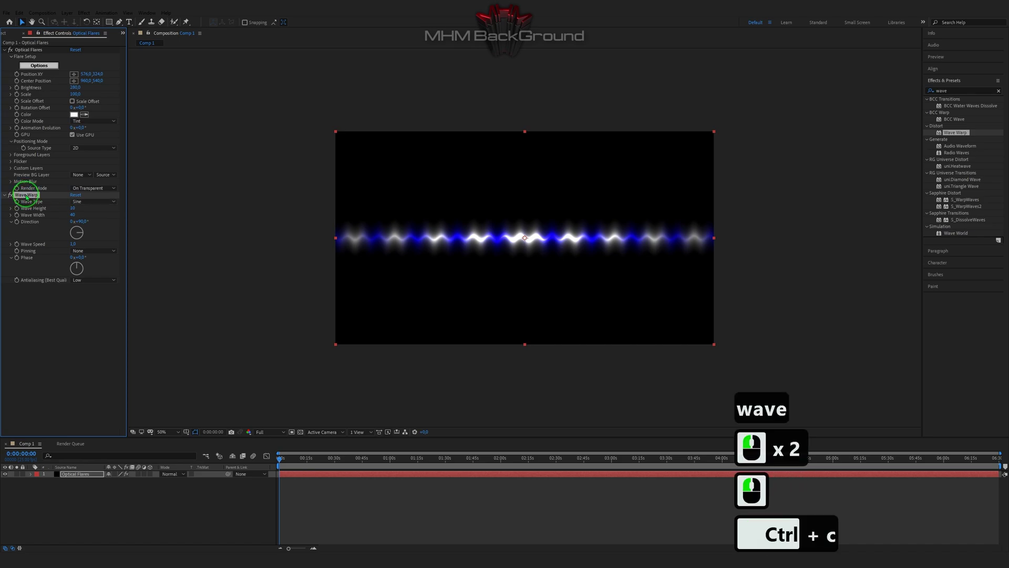
key("ctrl+d")
key("ctrl+d")
key("ctrl+d")
scroll(64, 250, "down", 4)
scroll(63, 250, "up", 3)
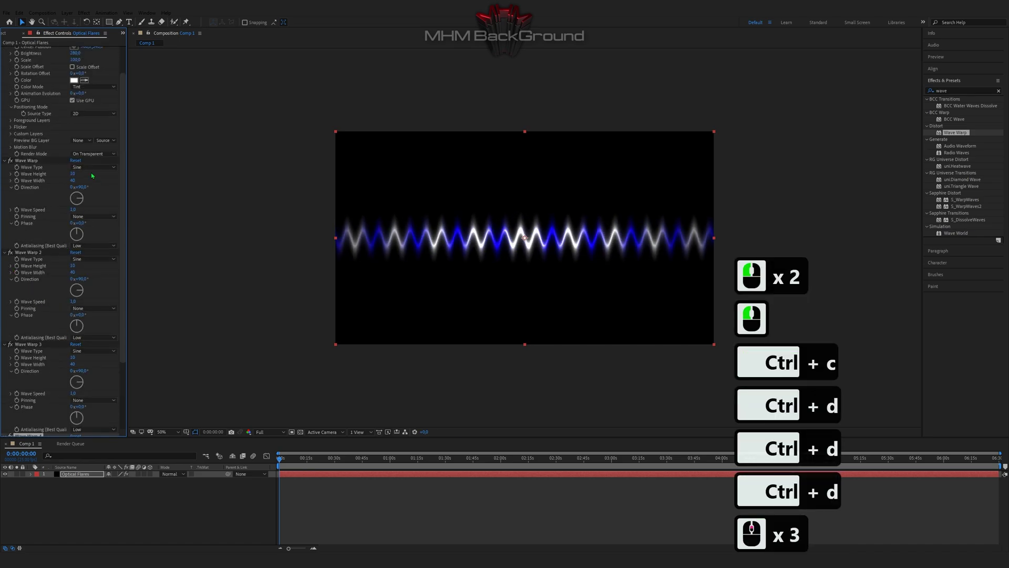
Set the wave type to Uncircle for the first two Wave Warp effects and Triangle for the third and fourth
left_click(93, 167)
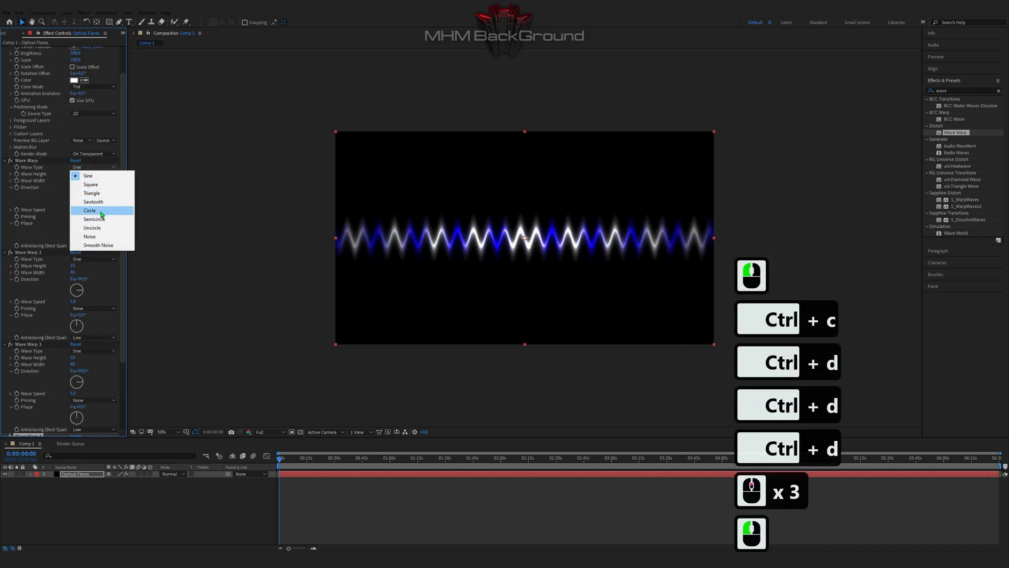
left_click(92, 228)
left_click(90, 259)
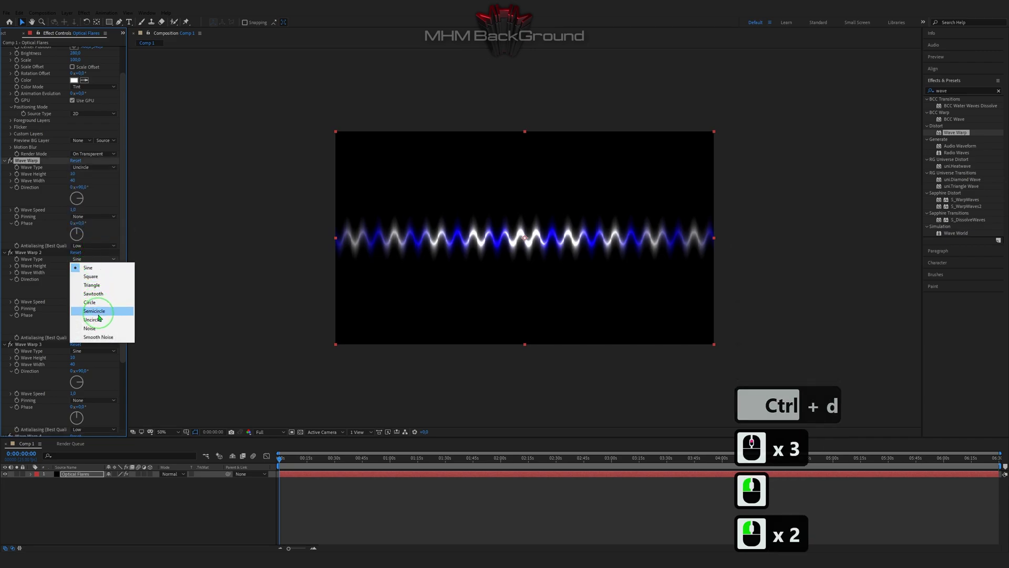
left_click(94, 319)
left_click(93, 350)
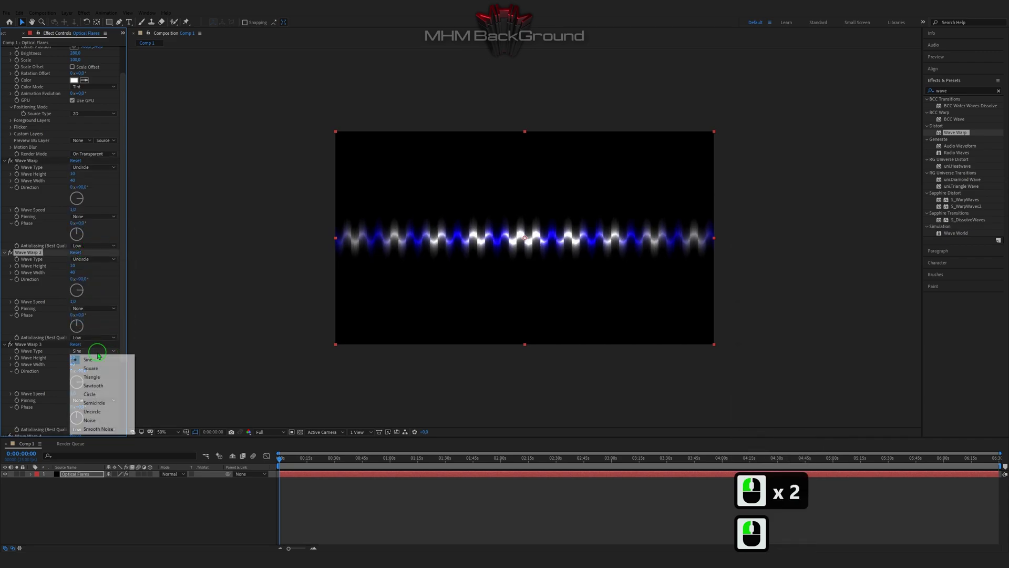
left_click(94, 378)
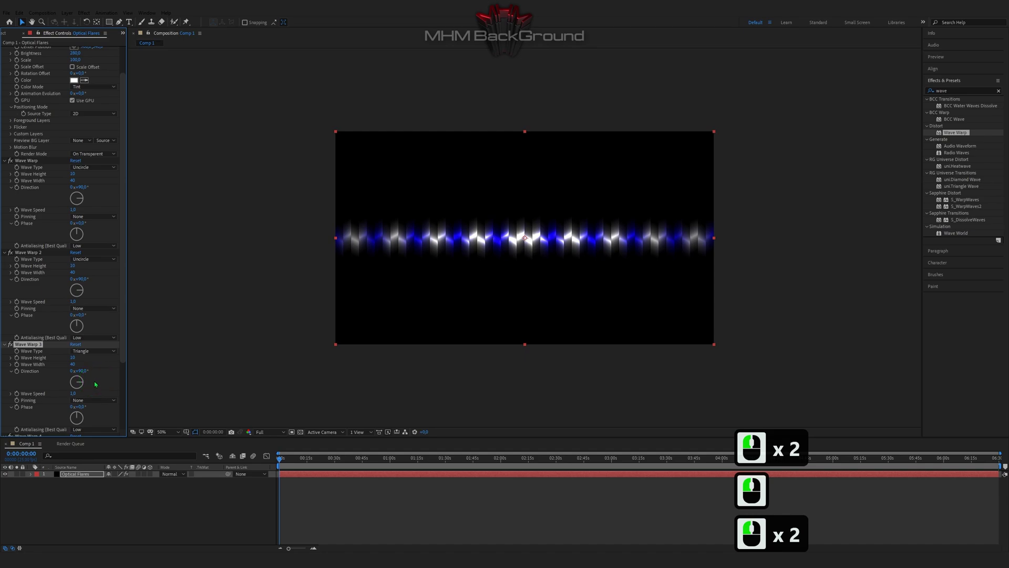
scroll(110, 385, "down", 2)
left_click(99, 388)
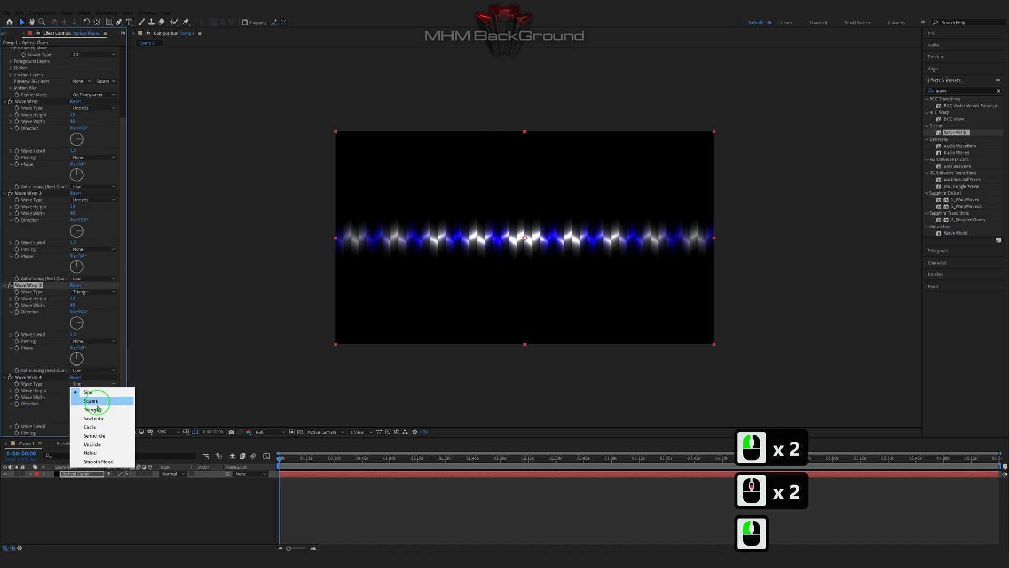
left_click(97, 400)
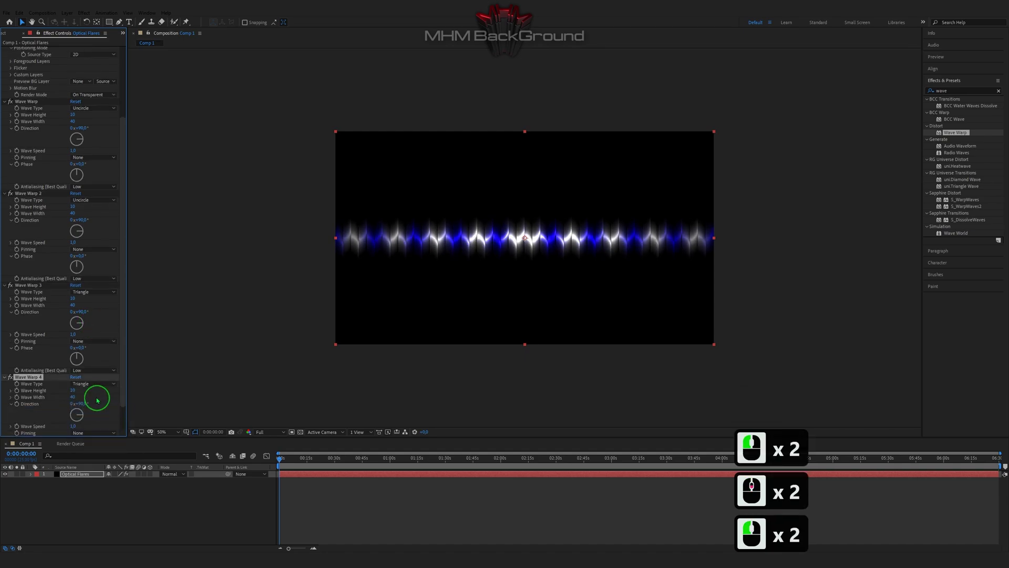
Set the wave speed to 0 for the fourth, third and second Wave Warp effects and 0.4 for the first
left_click(73, 425)
type("0")
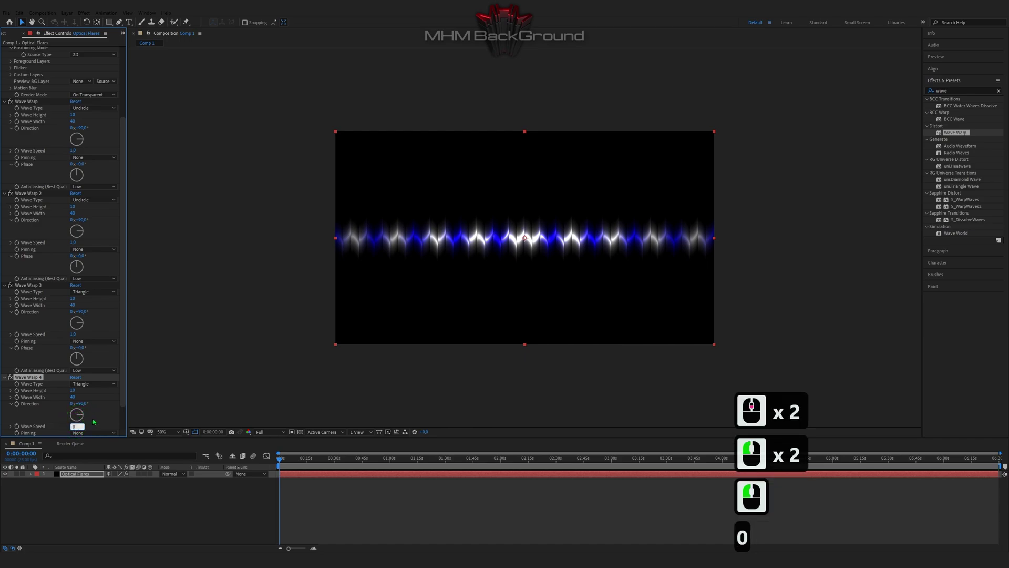
left_click(74, 334)
type("0")
double_click(72, 243)
type("0")
left_click(79, 171)
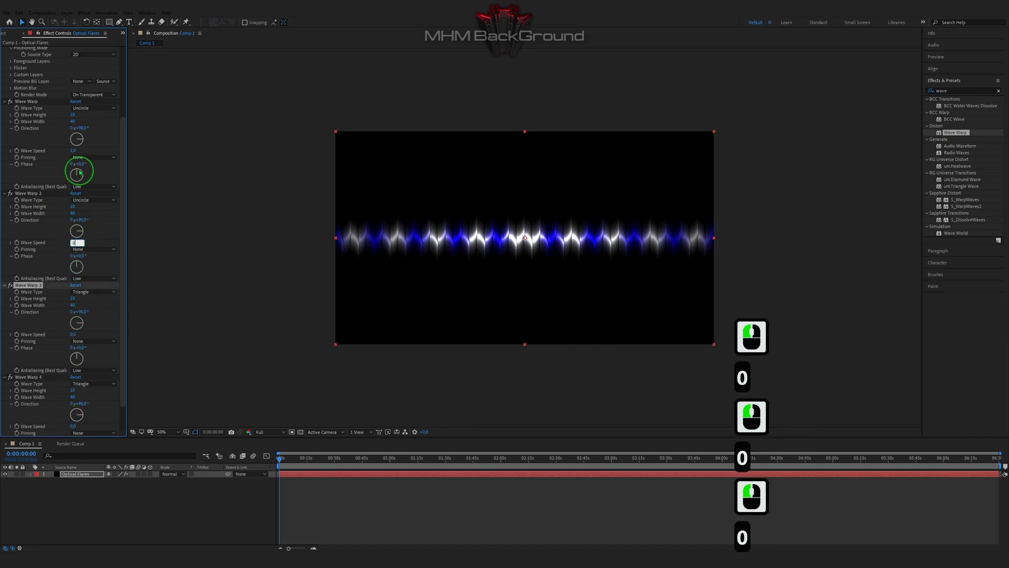
type("0.4")
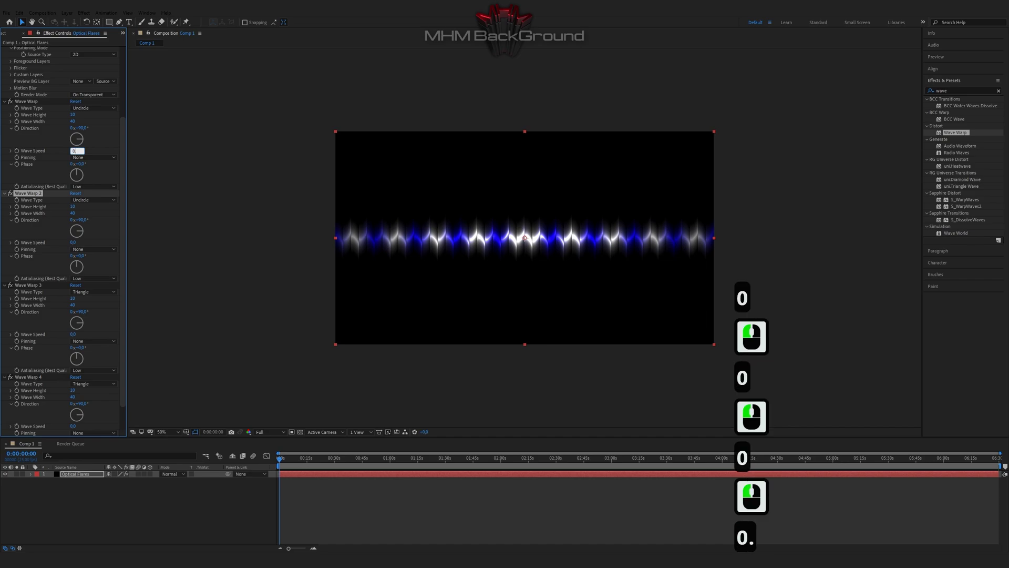
key("Return")
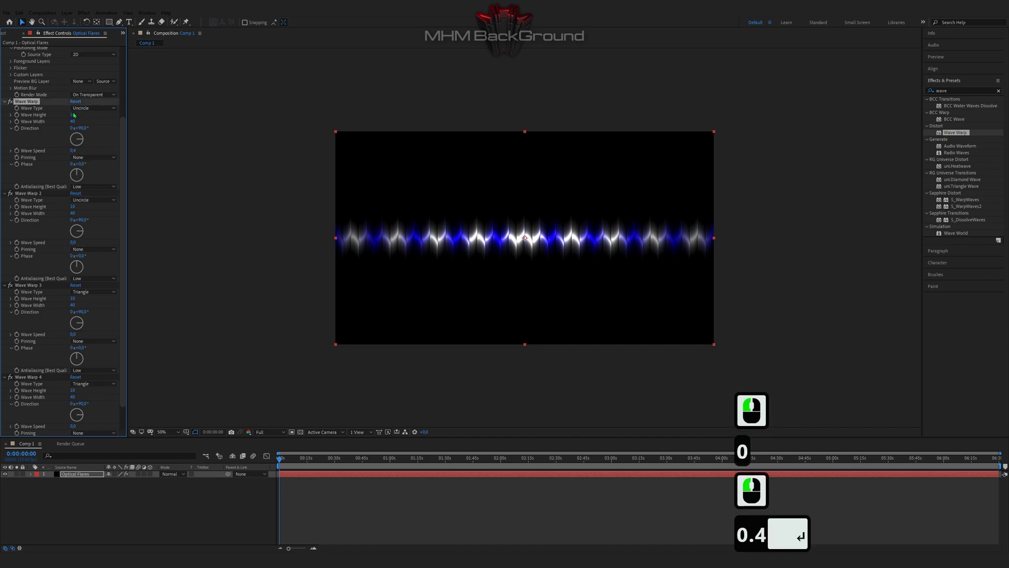
Set the first Wave Warp effect to wave height 95, wave width 122 and direction 270°
left_click(73, 114)
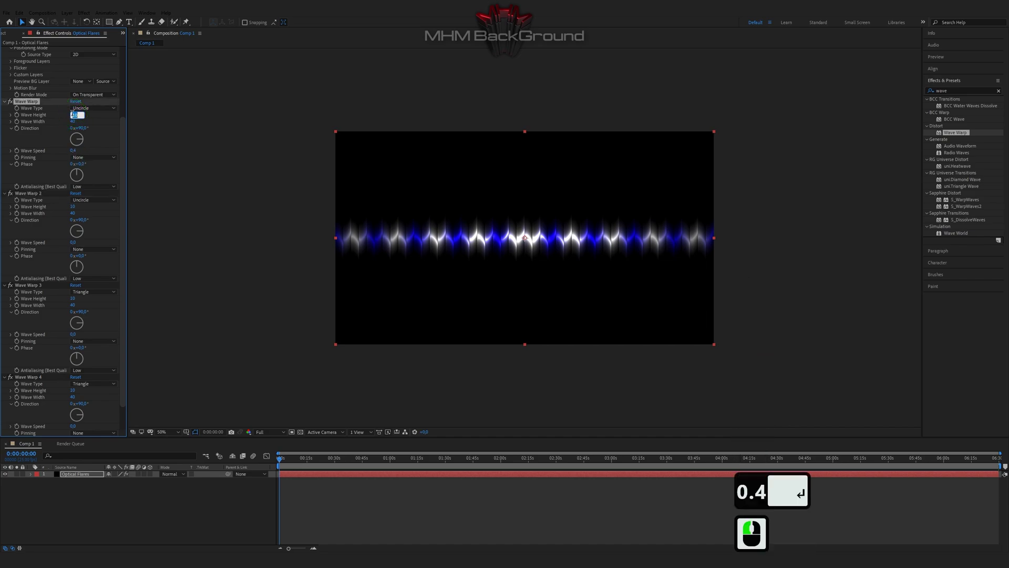
type("9")
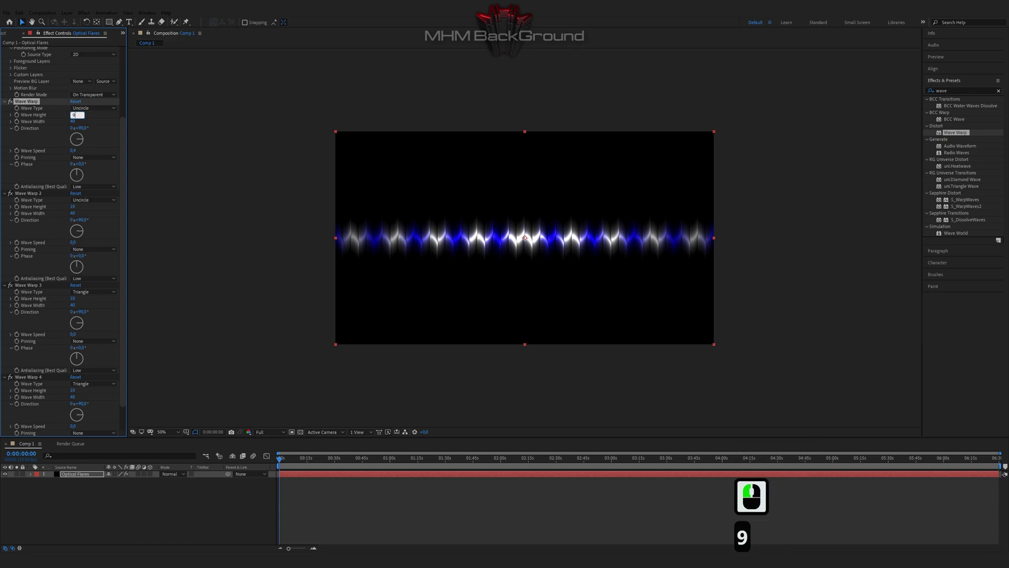
type("5")
key("Tab")
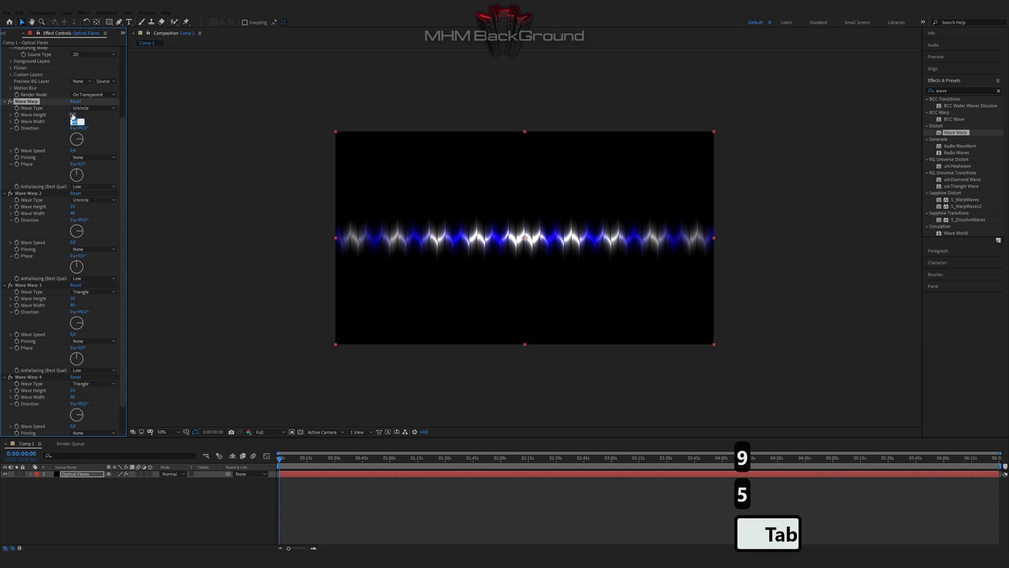
type("122")
key("Tab")
key("Tab")
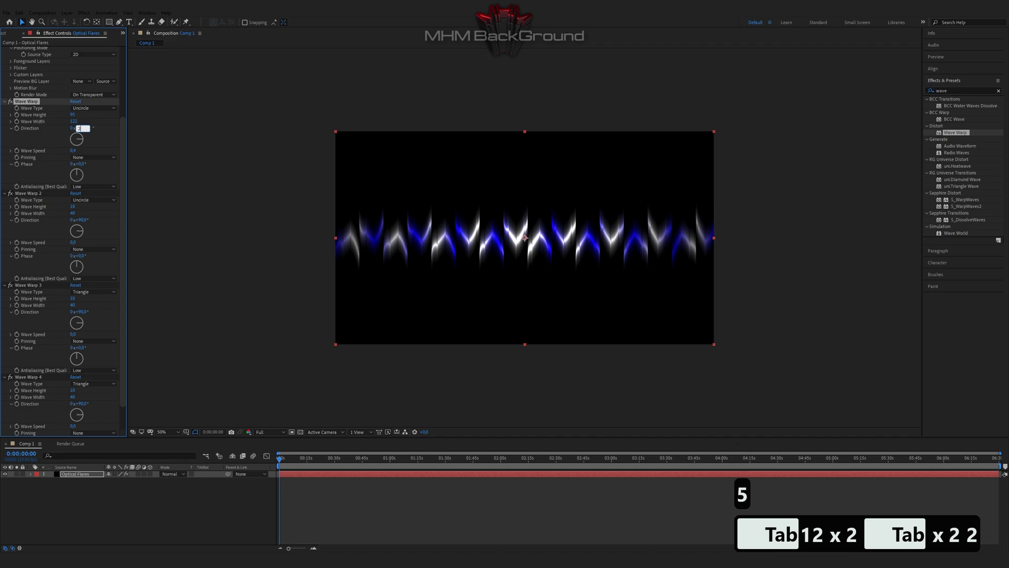
key("Return")
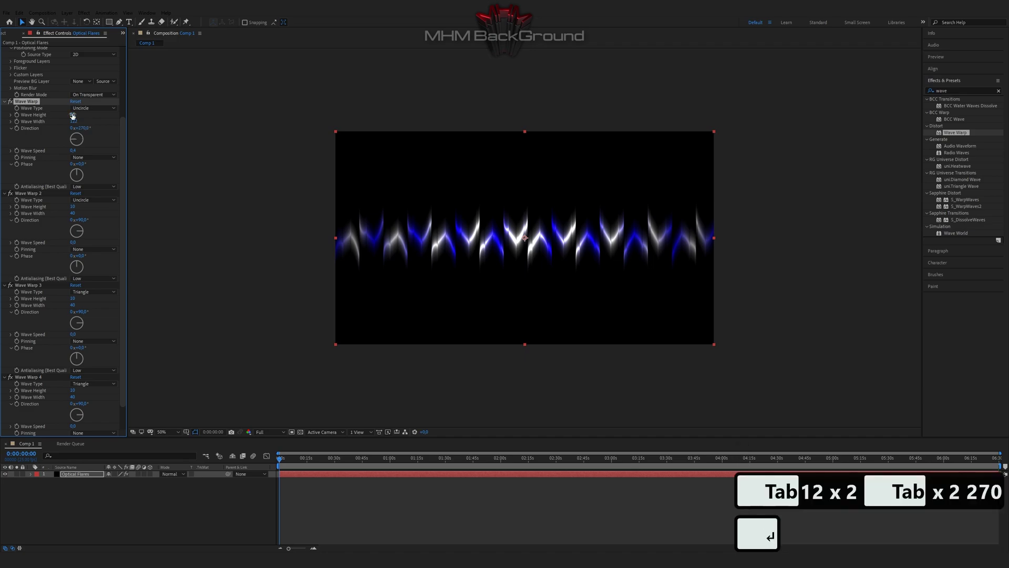
Set Wave Warp 2 to wave height 37, wave width 68 and direction 270°
left_click(72, 207)
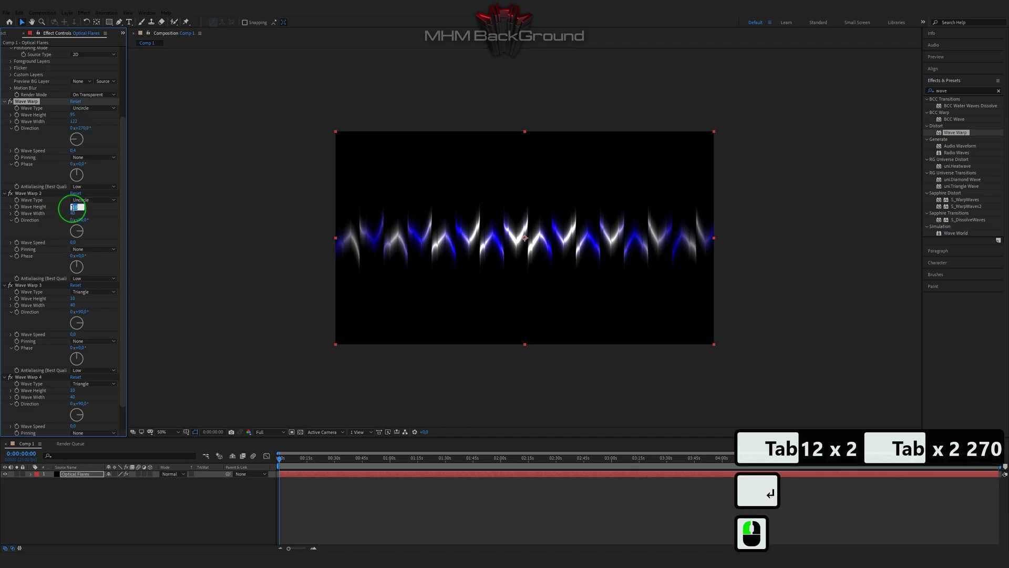
type("37")
key("Tab")
key("Tab")
key("Tab")
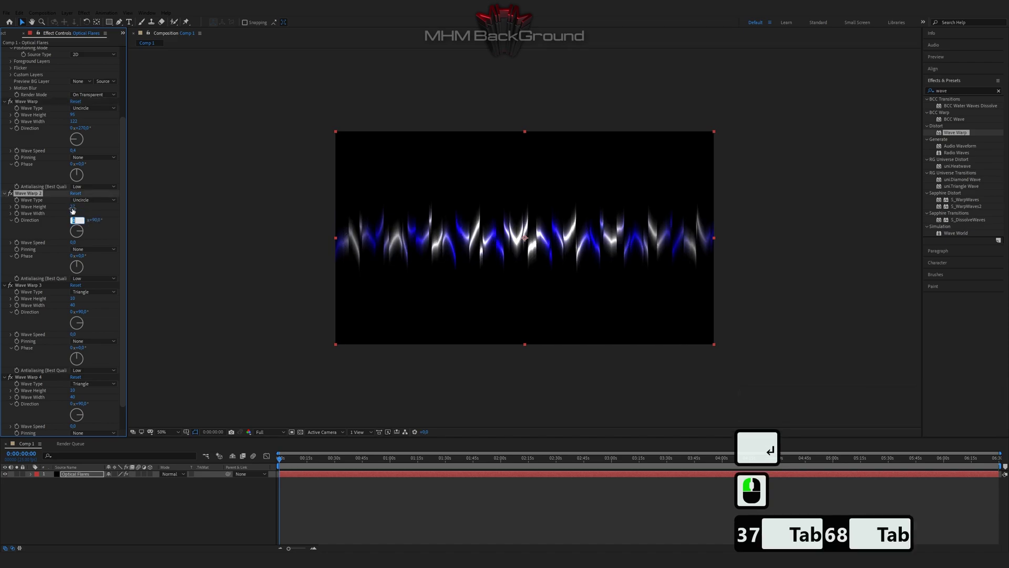
type("270")
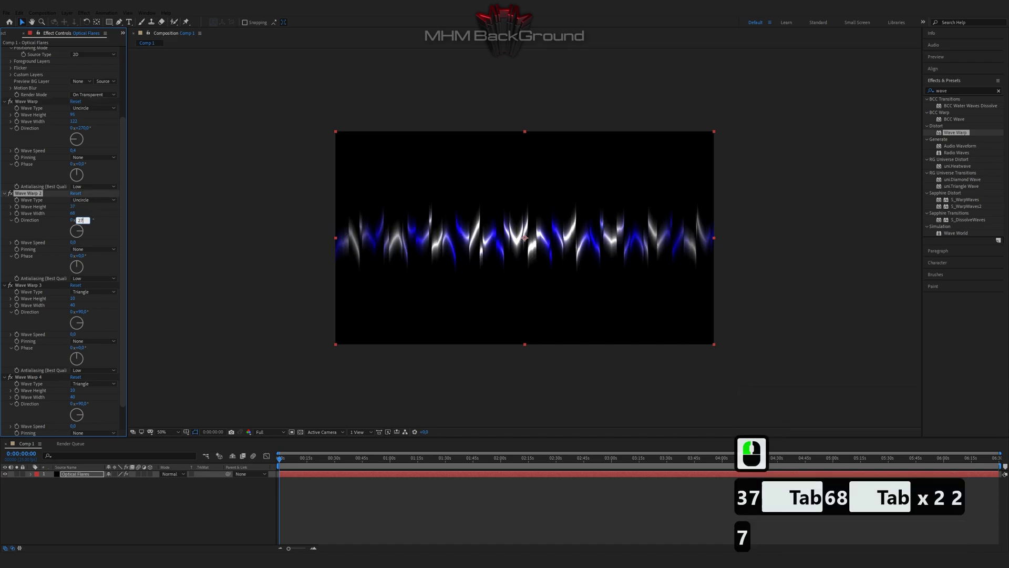
key("Return")
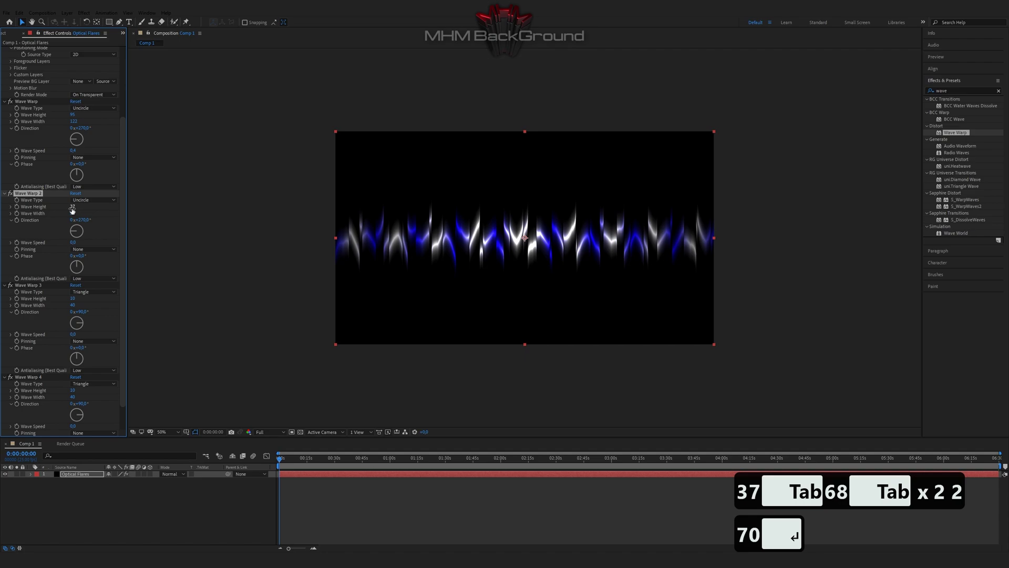
Set the direction of Wave Warp 3 to 1x+0° and that of Wave Warp 4 to 85°
double_click(72, 311)
type("1")
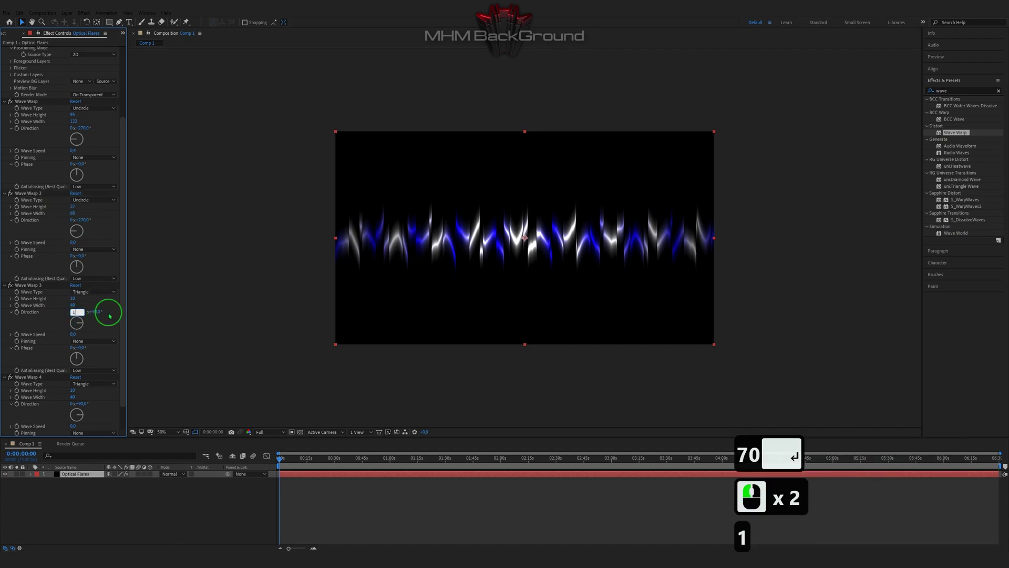
key("Tab")
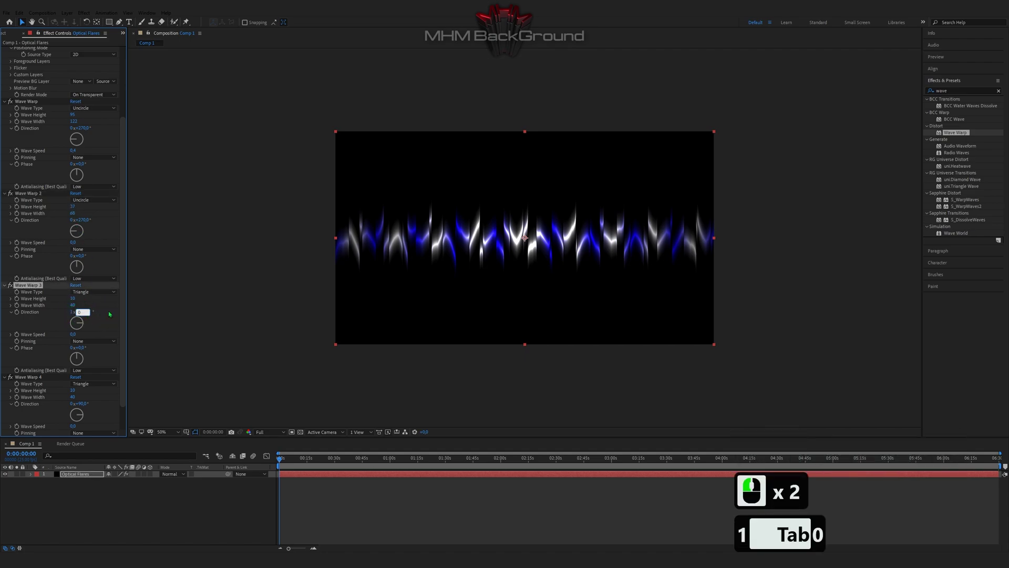
left_click(101, 401)
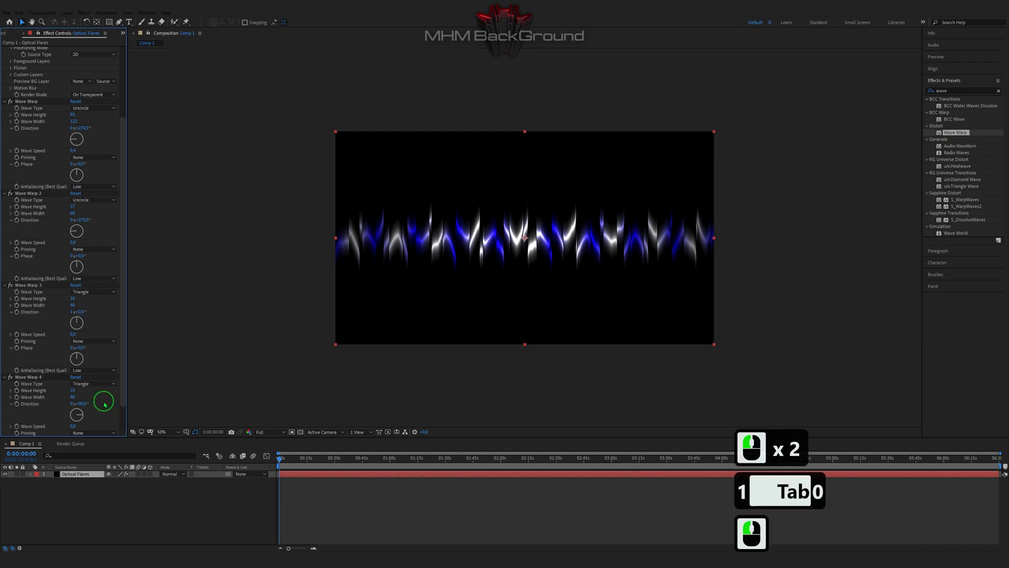
left_click(82, 403)
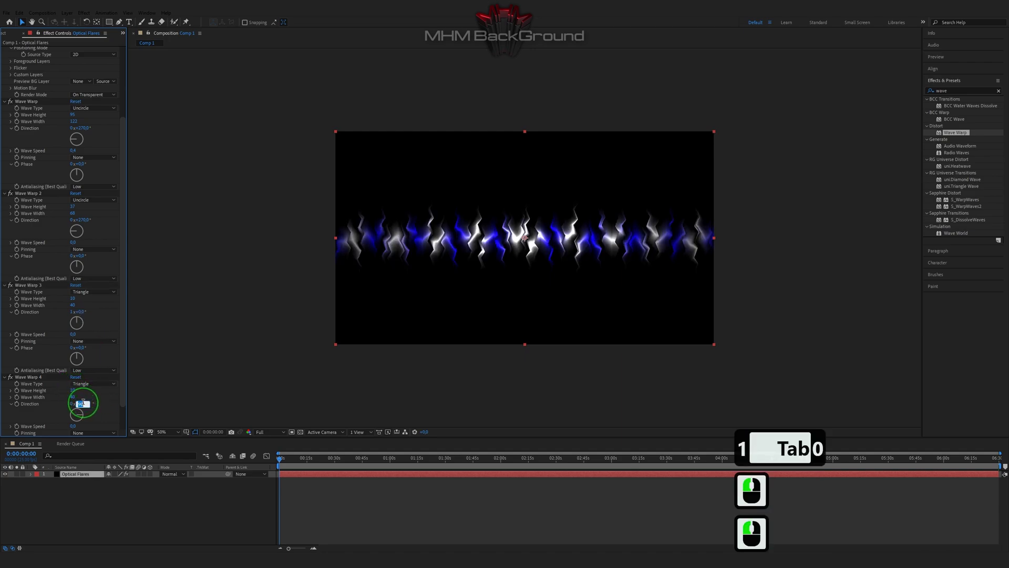
type("85")
left_click(127, 467)
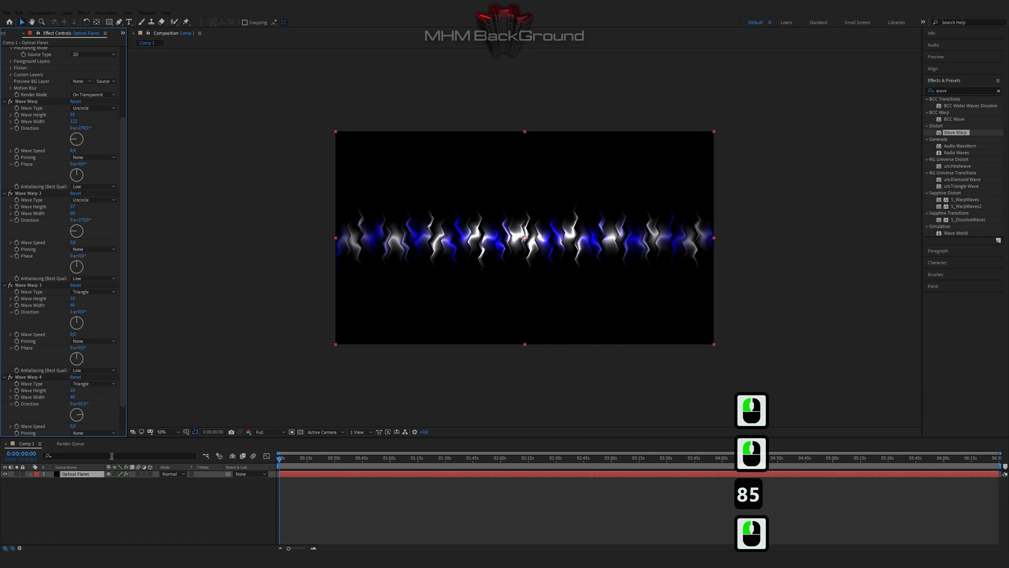
Set the wave height of Wave Warp 3 to 39 and briefly preview the animation
left_click(72, 299)
type("39")
left_click(93, 305)
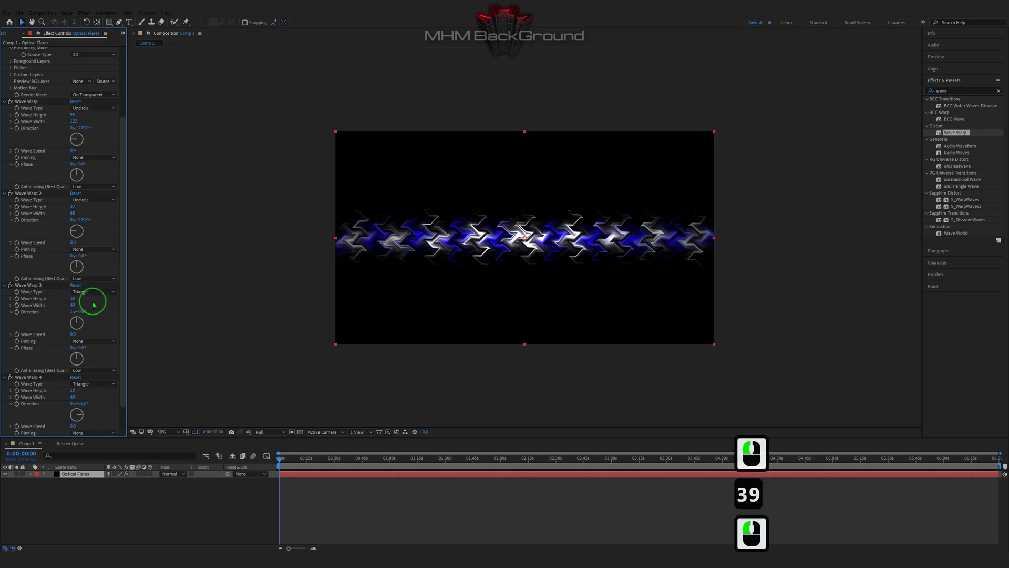
key("space")
key("space")
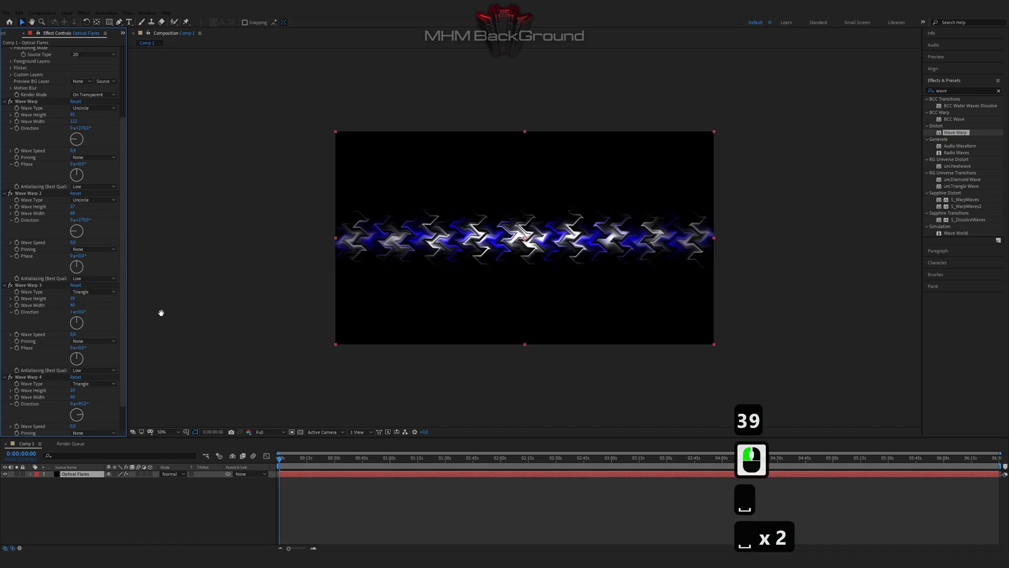
key("space")
Search the effects for "emb" and apply S_EmbossDistort to the Optical Flares layer
left_click(88, 475)
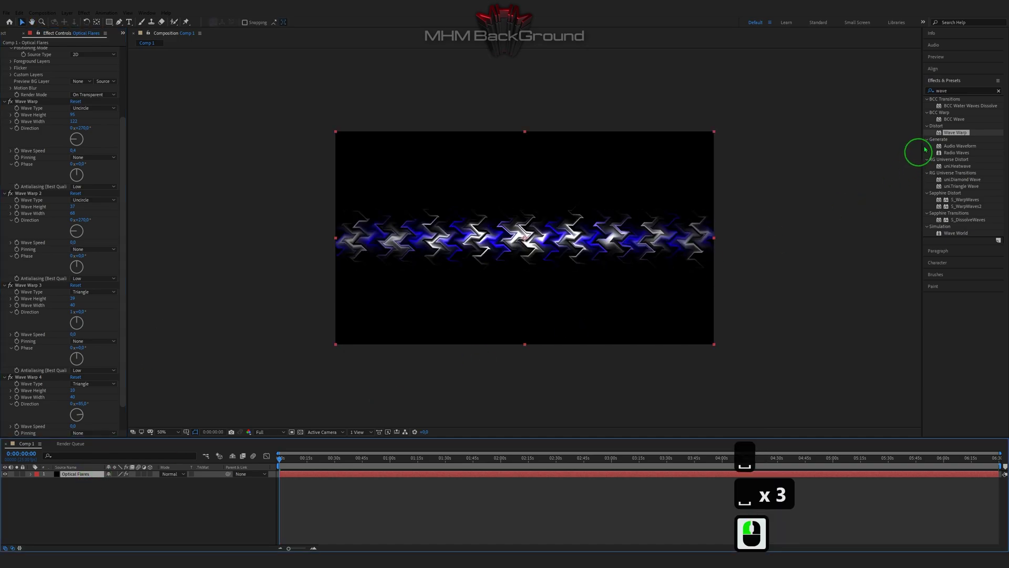
left_click(946, 91)
type("emb")
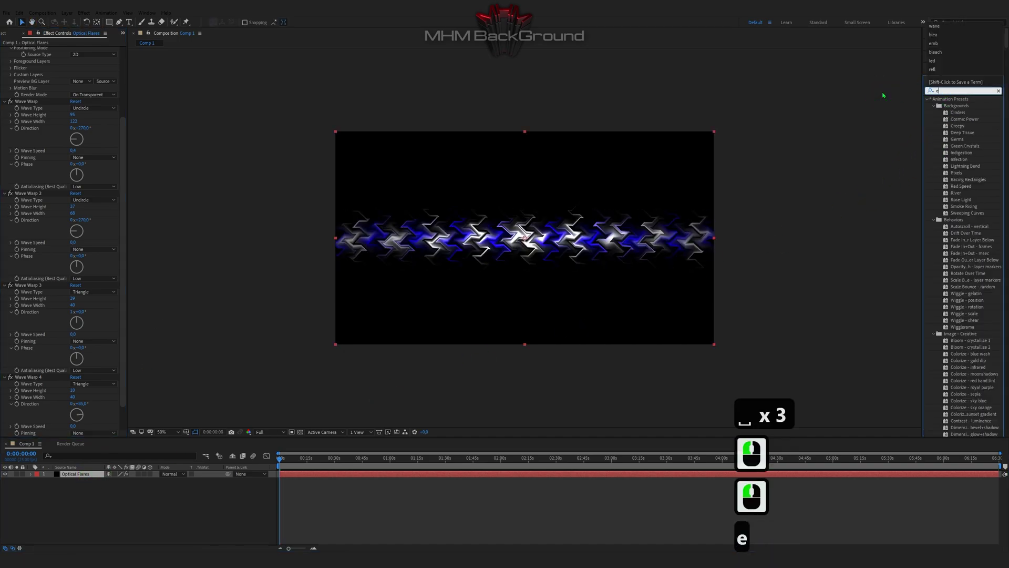
double_click(962, 159)
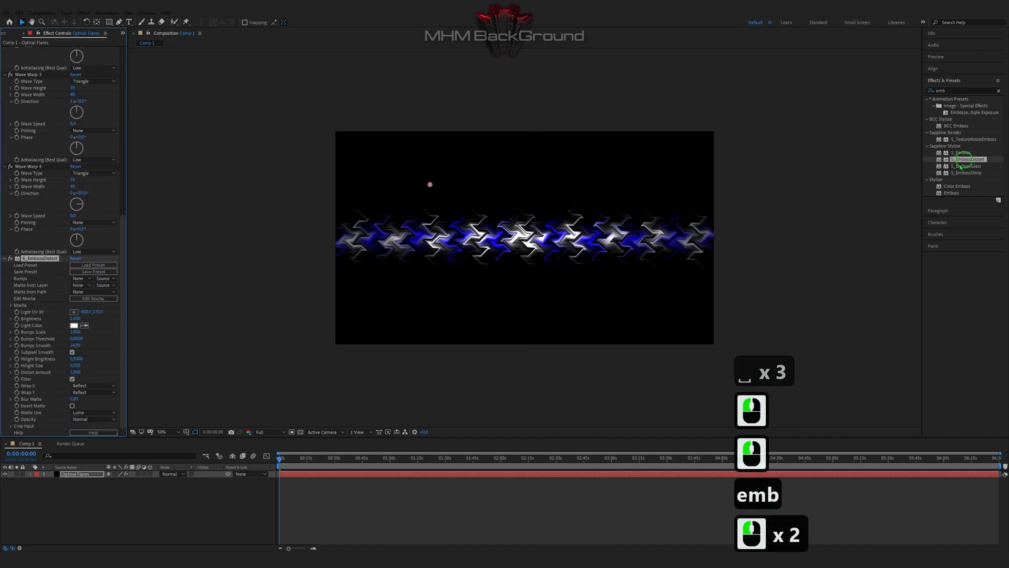
Set the S_EmbossDistort brightness to 2.96 and its bumps scale to 0.04
left_click(74, 319)
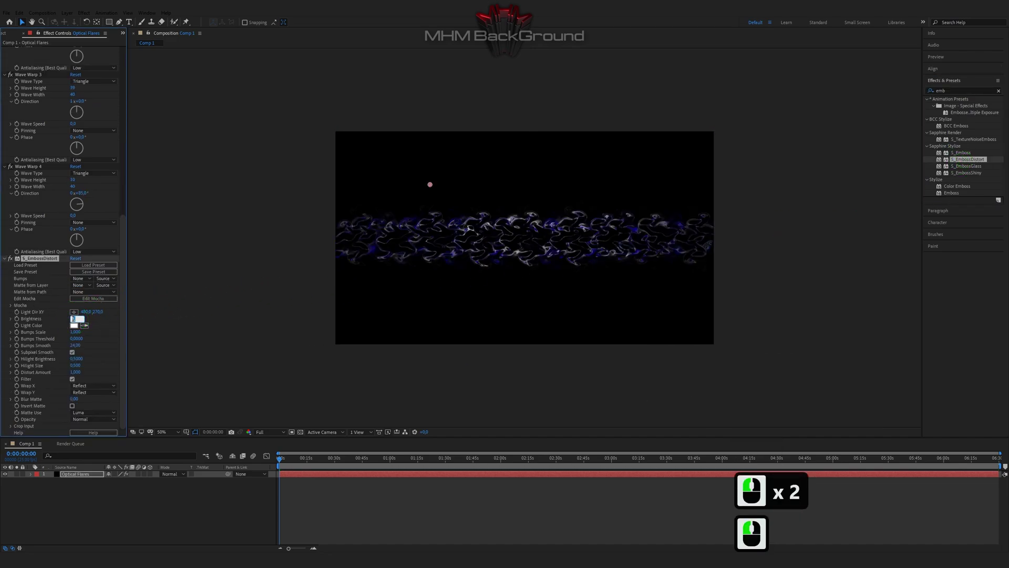
type("2")
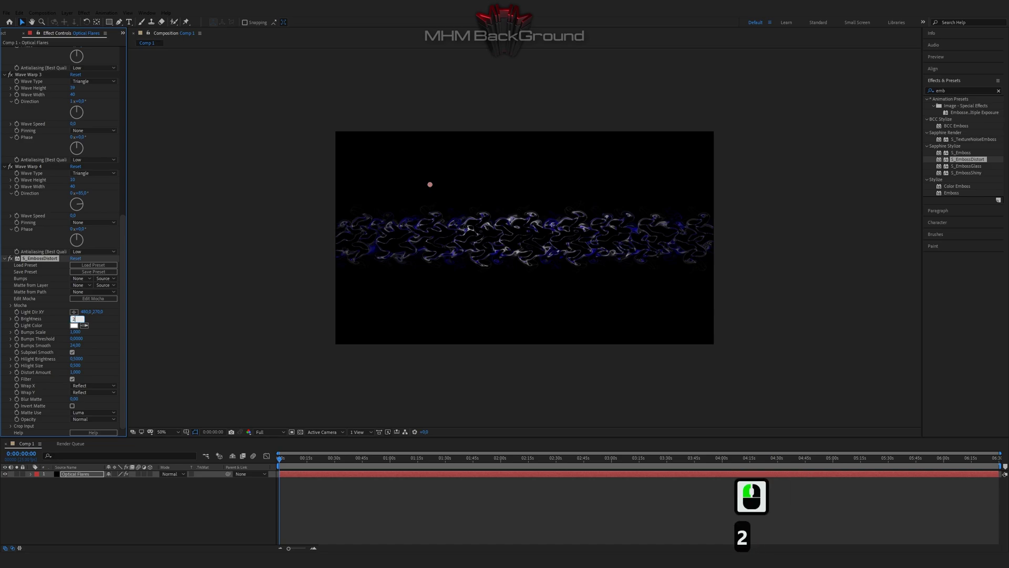
type(".96")
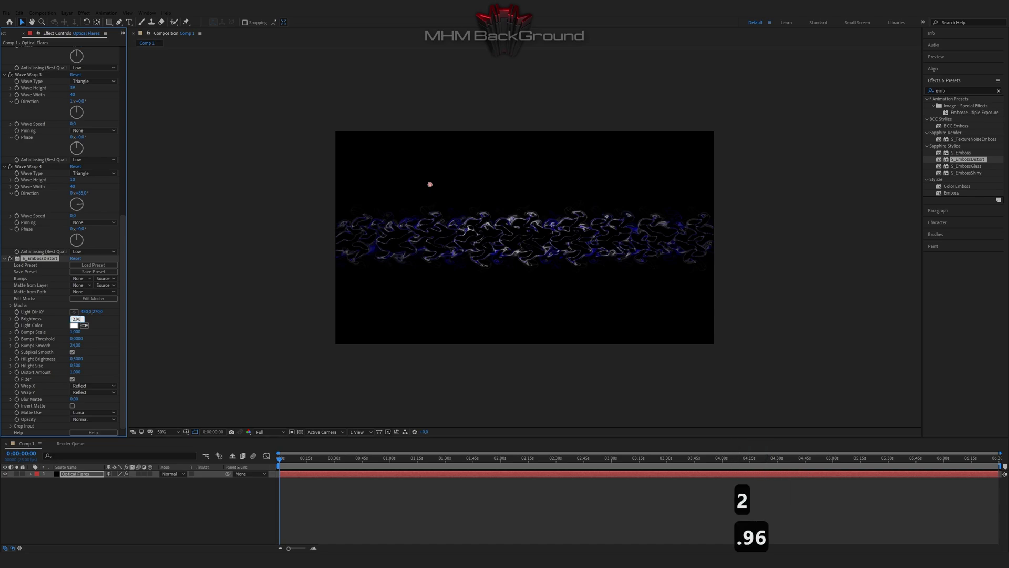
key("Tab")
type("0,")
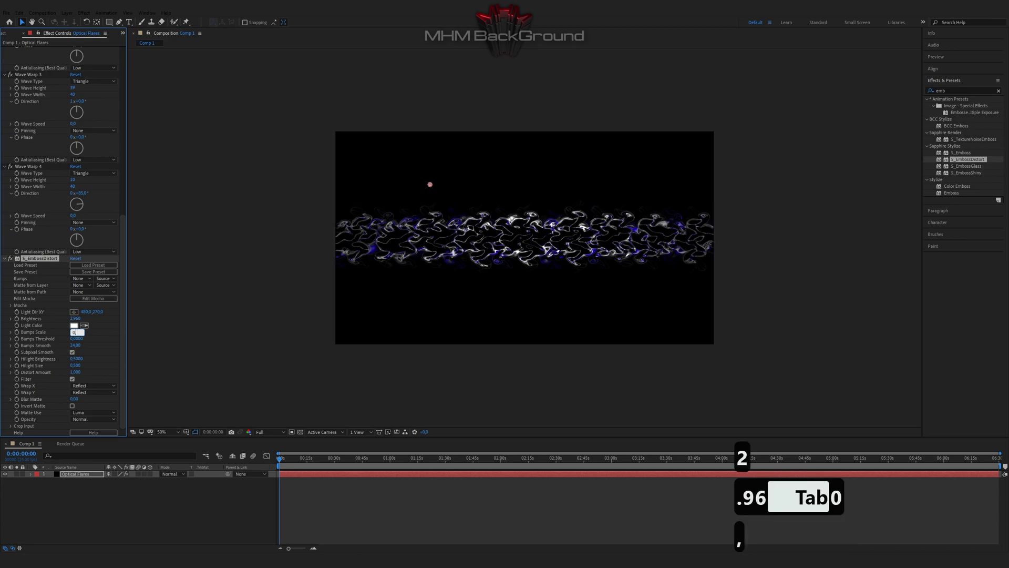
type("04")
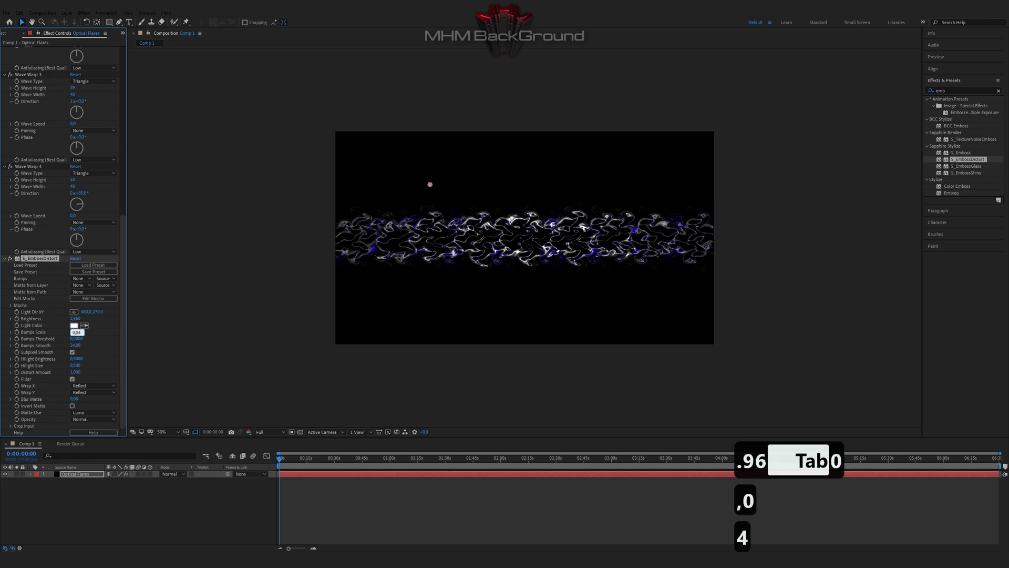
Set bumps smooth to 3 and distort amount to -0.85 in S_EmbossDistort, and briefly preview the animation
key("Tab")
key("Tab")
type("3")
key("Tab")
key("Tab")
key("Tab")
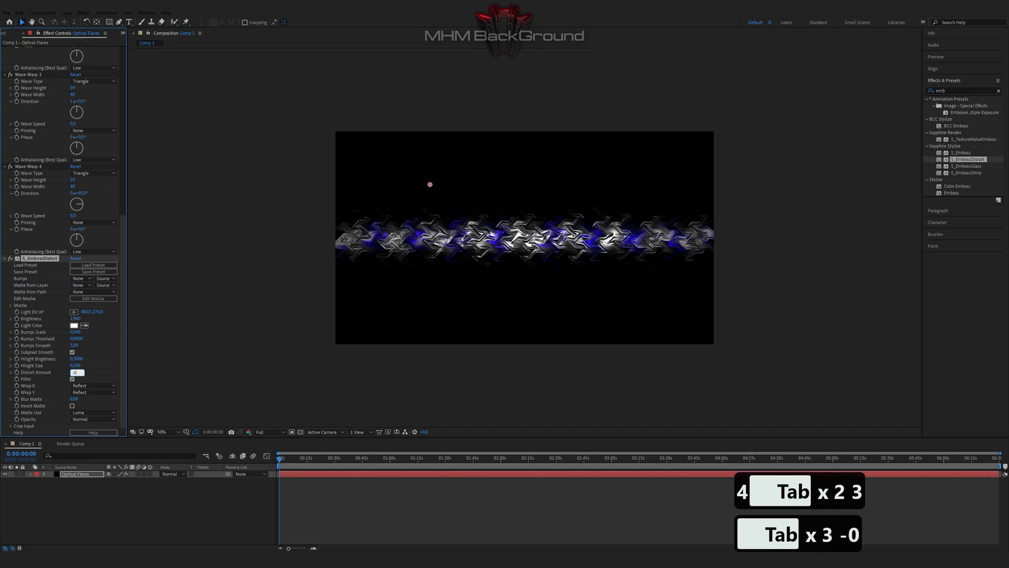
type("-0.85")
key("Return")
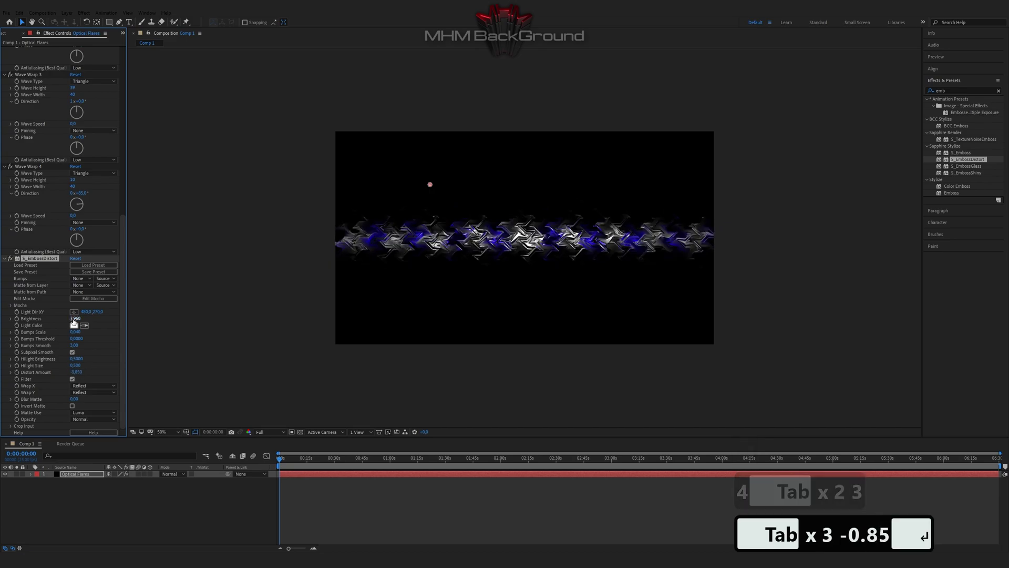
key("space")
key("space")
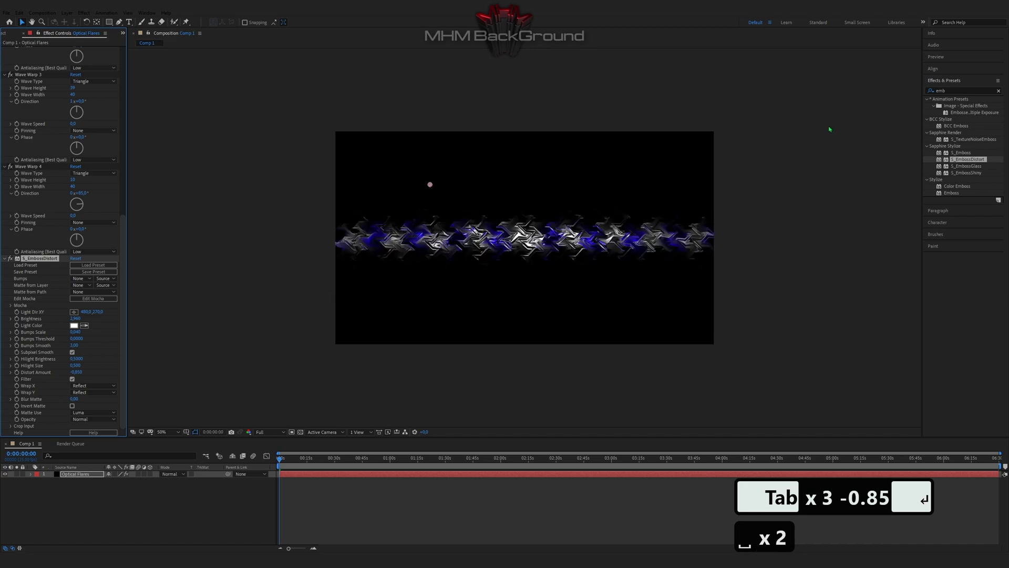
Search the effects for "fish", apply S_WarpFishEye to the Optical Flares layer and set its amount to 0
left_click(926, 95)
type("fish")
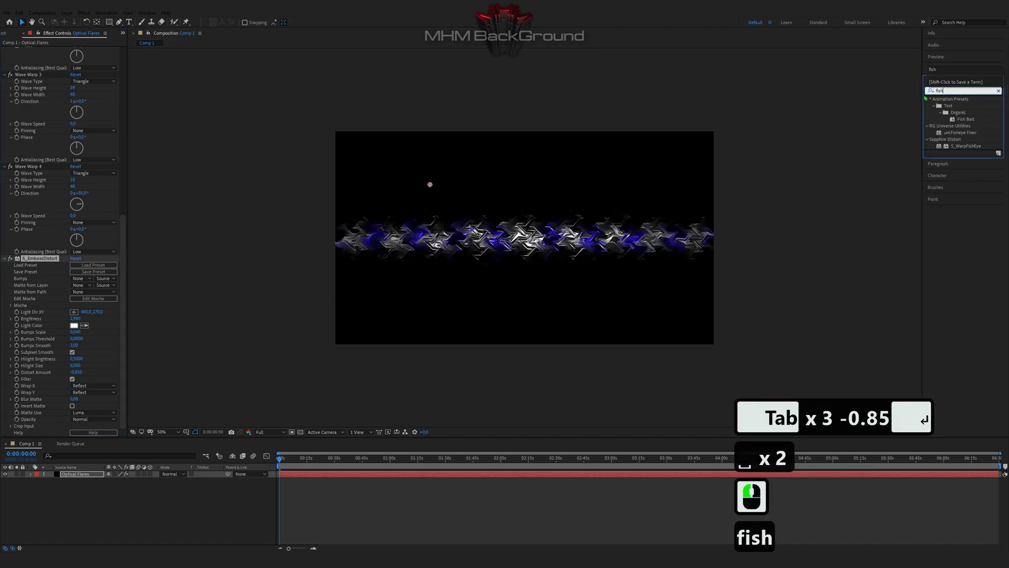
double_click(966, 145)
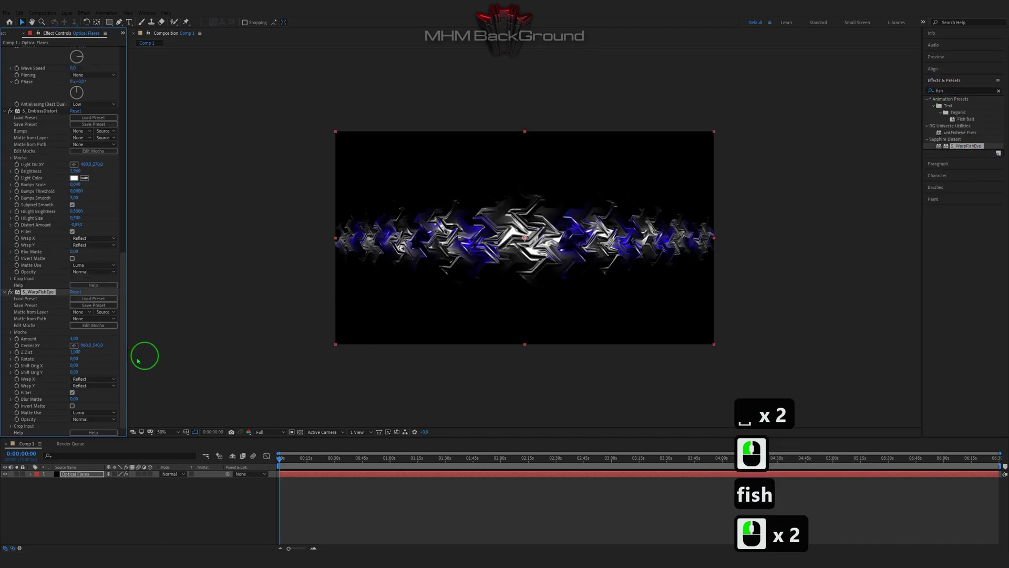
left_click(74, 338)
type("0")
left_click(14, 413)
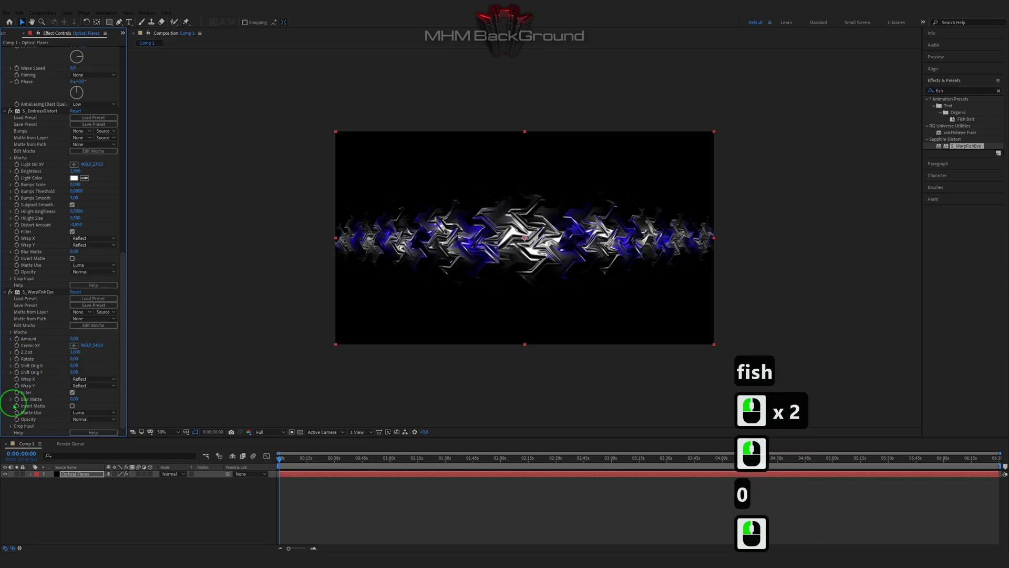
Set Crop Right to 960 in the S_WarpFishEye crop input settings and briefly preview the mirrored result
left_click(11, 426)
double_click(75, 419)
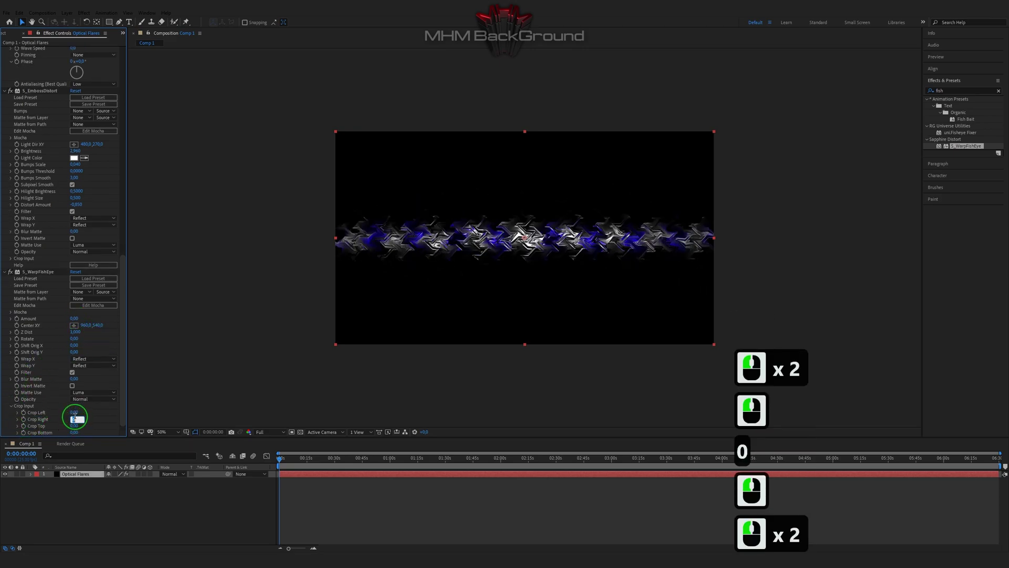
type("960")
key("Return")
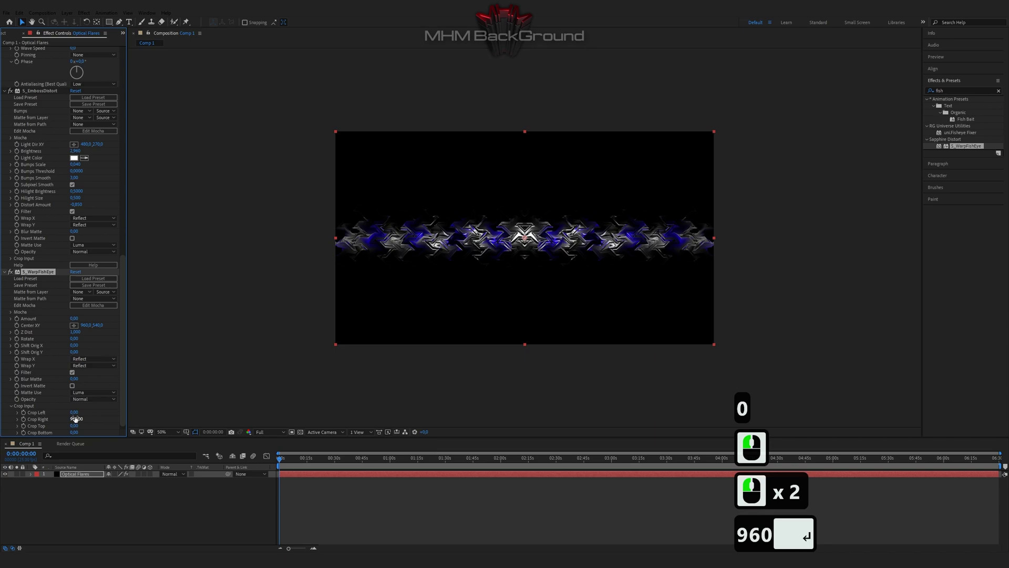
key("space")
key("space")
key("space")
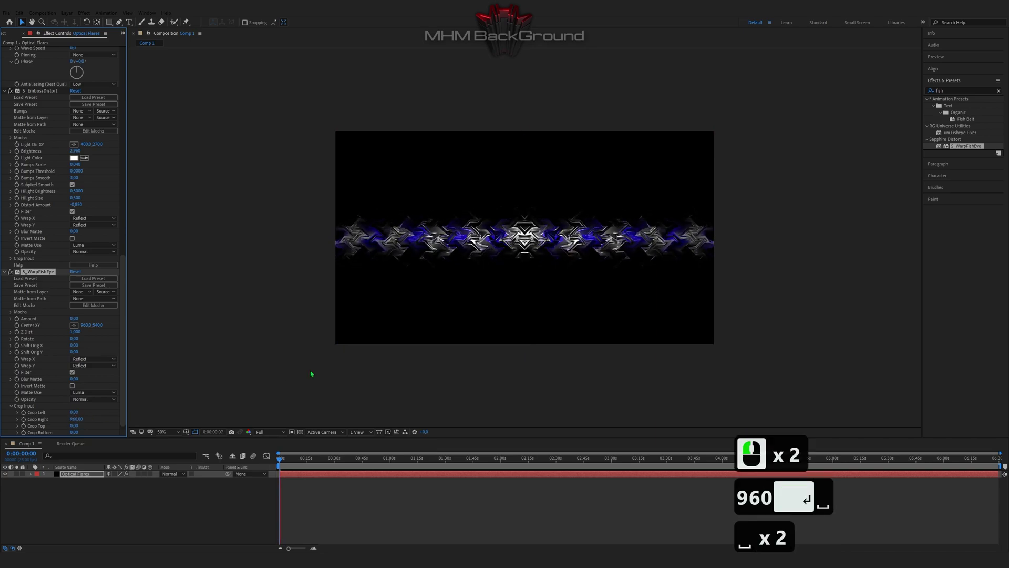
key("space")
Search the effects for "blea" and apply S_BleachBypass to the Optical Flares layer
left_click(356, 341)
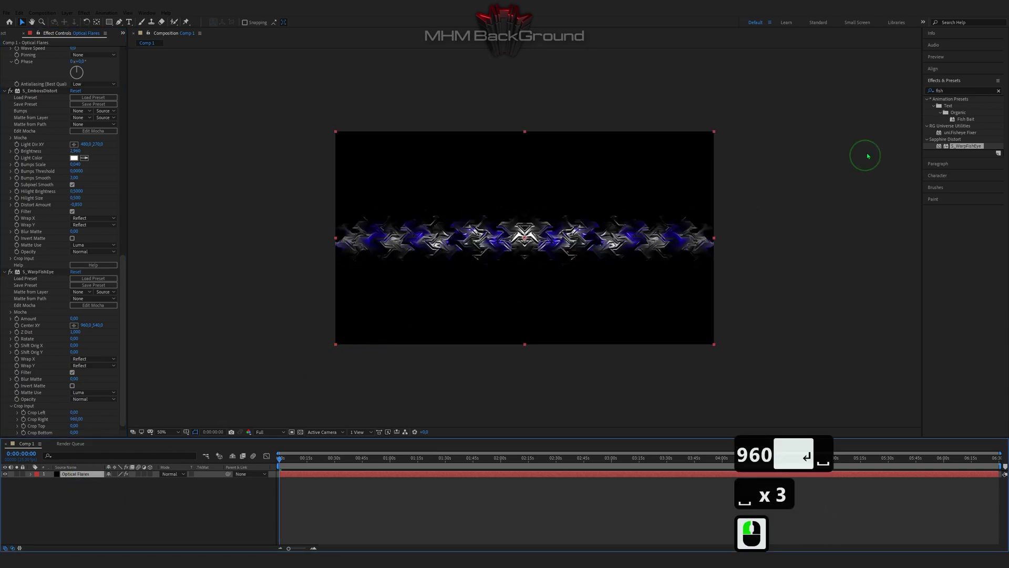
left_click(923, 95)
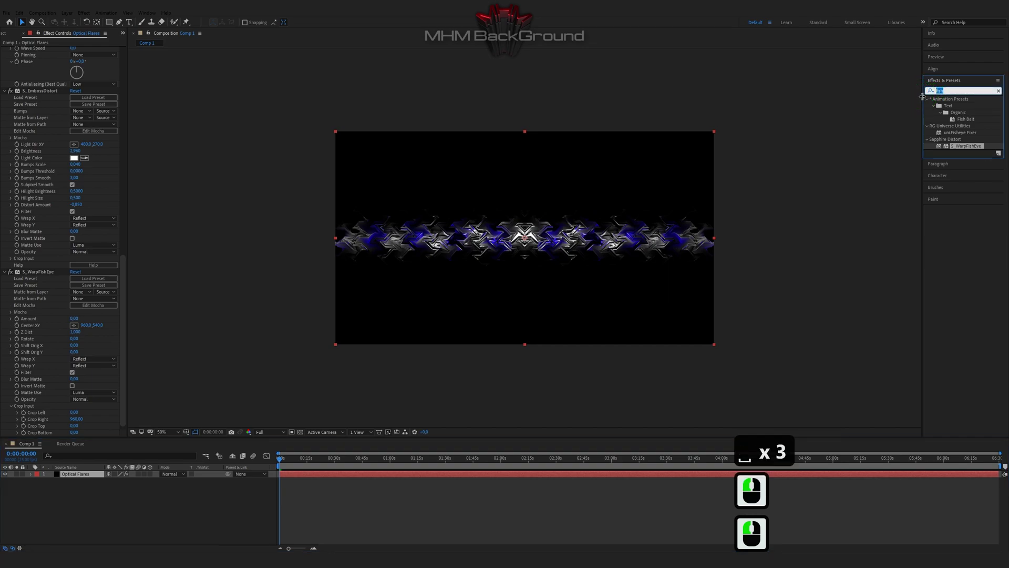
type("blea")
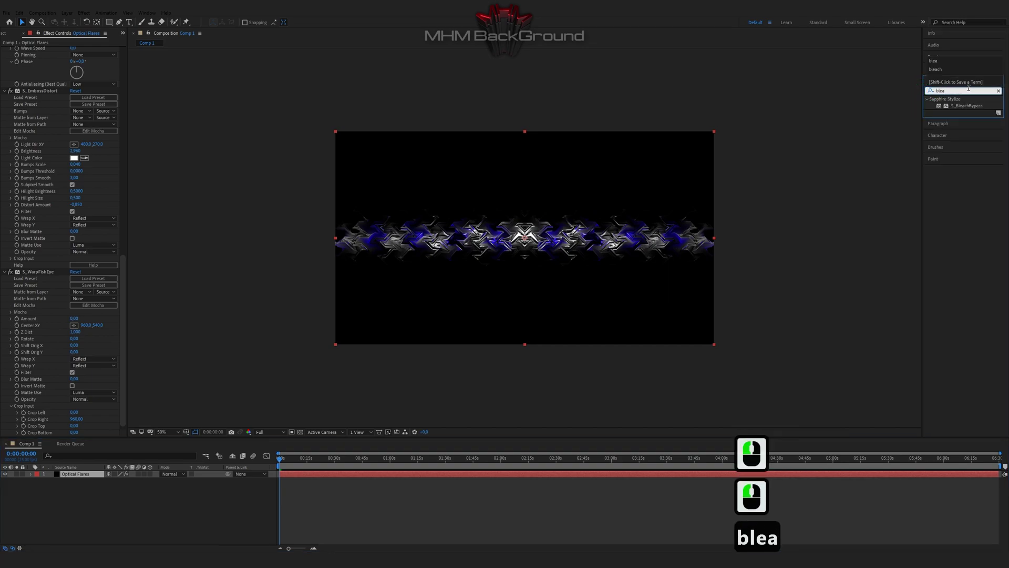
double_click(967, 106)
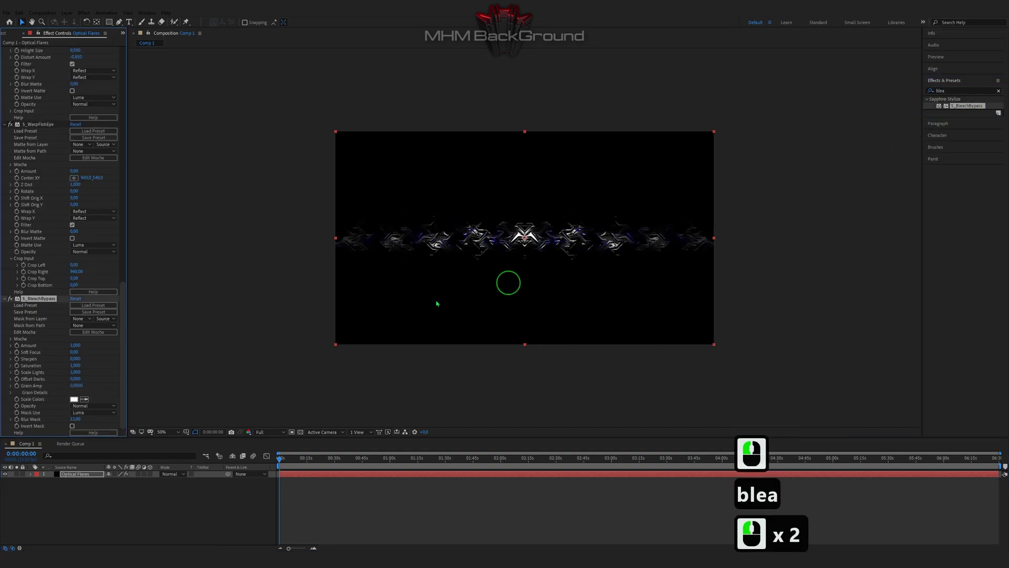
Set the S_BleachBypass amount to 0 and saturation to 10, and briefly preview the animation
left_click(77, 346)
type("0")
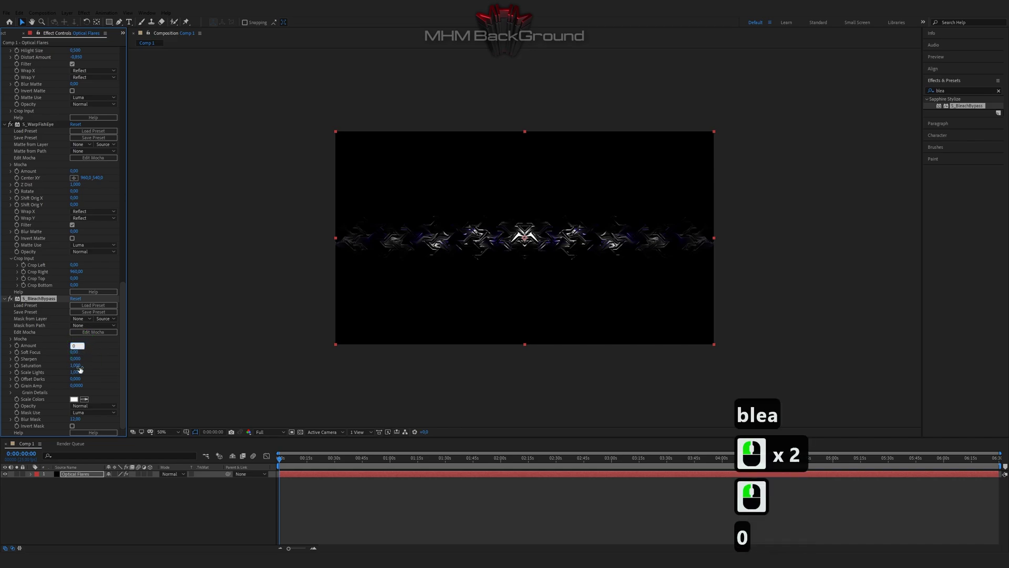
left_click(75, 366)
type("10")
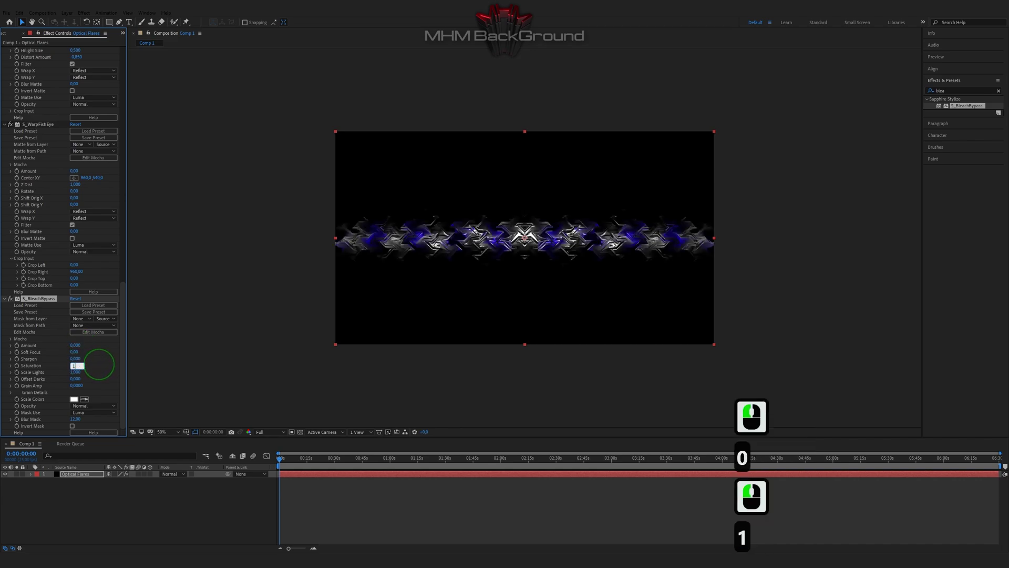
left_click(94, 360)
scroll(323, 302, "down", 1)
key("space")
key("space")
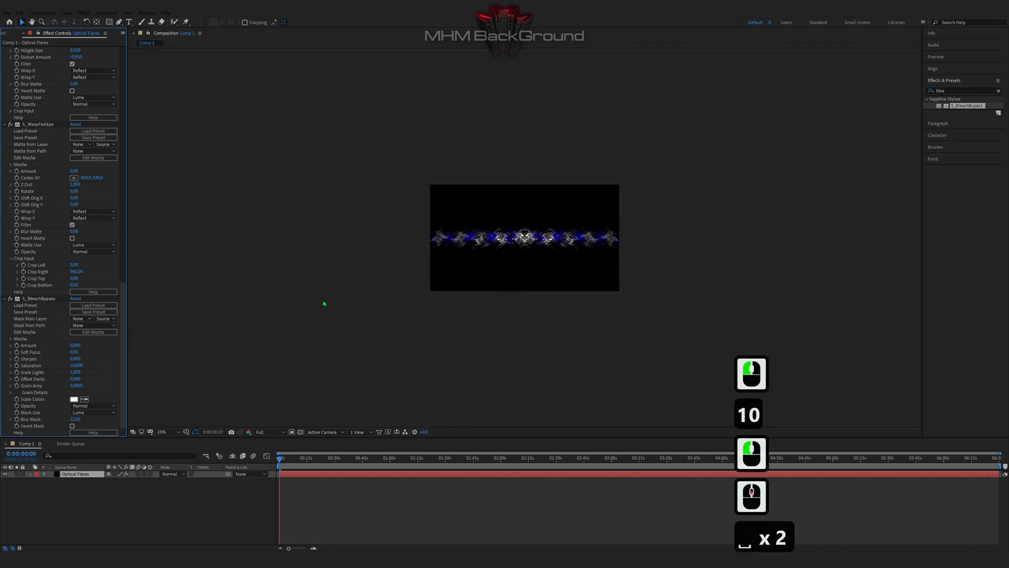
scroll(323, 302, "up", 2)
key("space")
key("space")
scroll(325, 310, "down", 1)
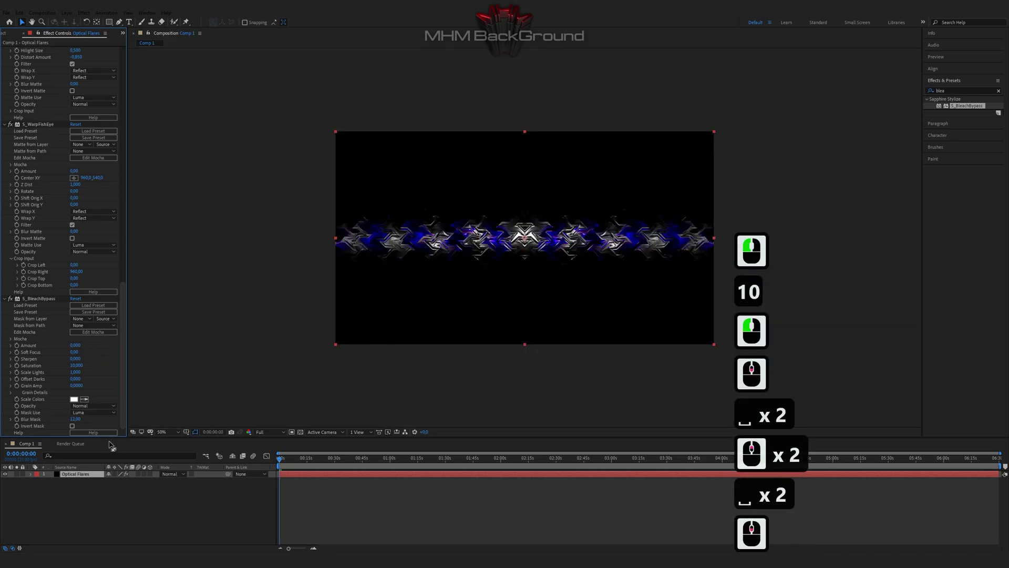
Duplicate the Optical Flares layer, scale the copy proportionally to nearly twice the composition's size and move it straight up above the original streak
left_click(489, 298)
key("ctrl+c")
key("ctrl+d")
scroll(535, 320, "down", 1)
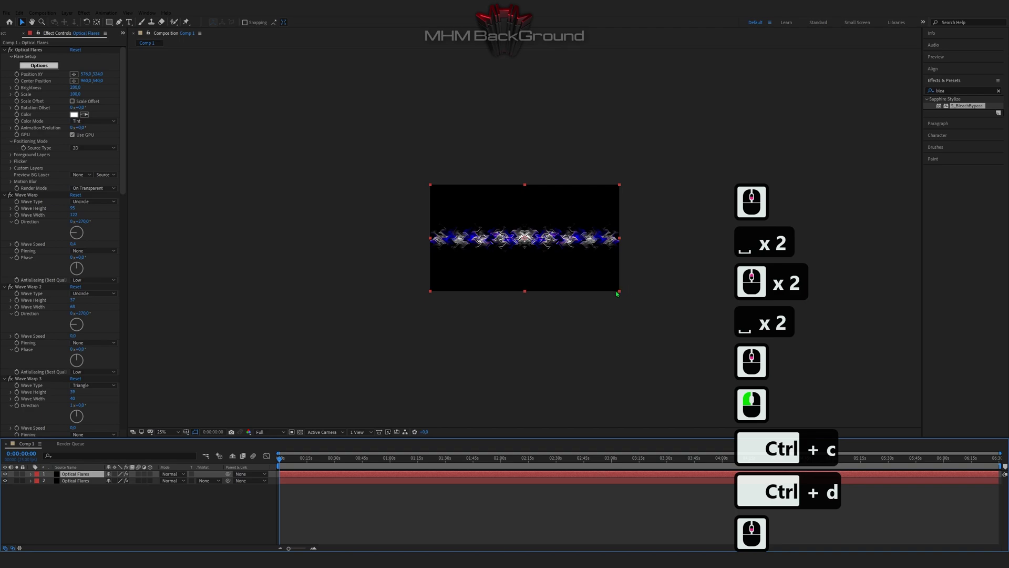
left_click_drag(619, 292, 688, 354)
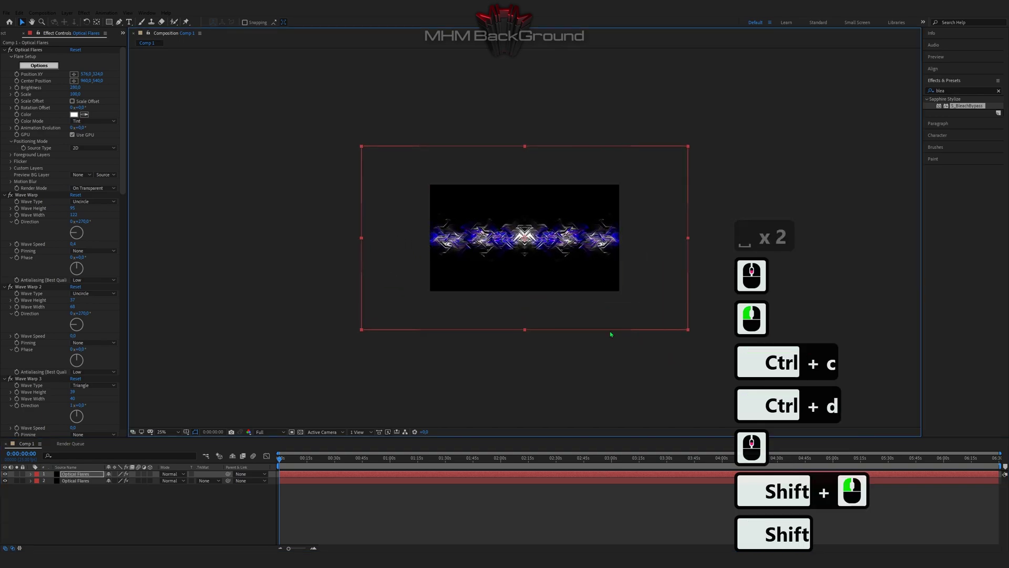
left_click_drag(607, 326, 559, 287)
left_click_drag(688, 301, 704, 317)
Duplicate the enlarged layer, flip the copy vertically, move it straight down to mirror the upper streak, and briefly preview the result
key("ctrl+c")
key("ctrl+d")
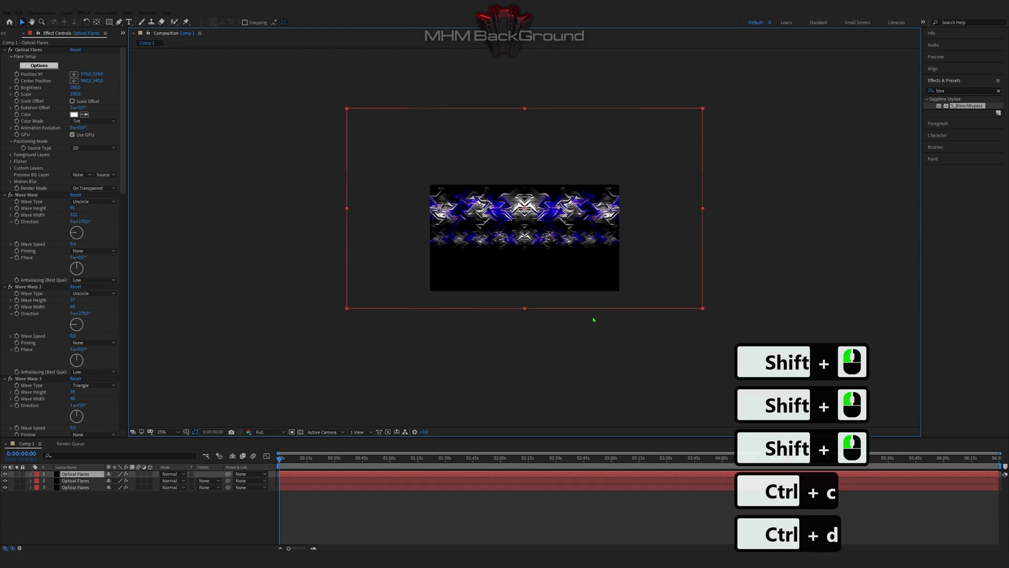
left_click(557, 334, "shift")
right_click(548, 286)
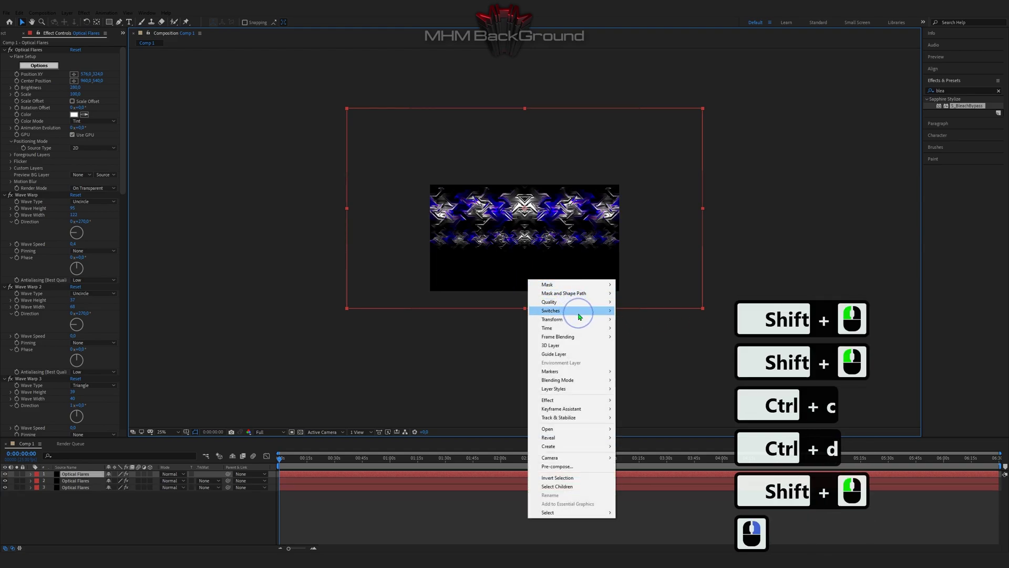
mouse_move(579, 319)
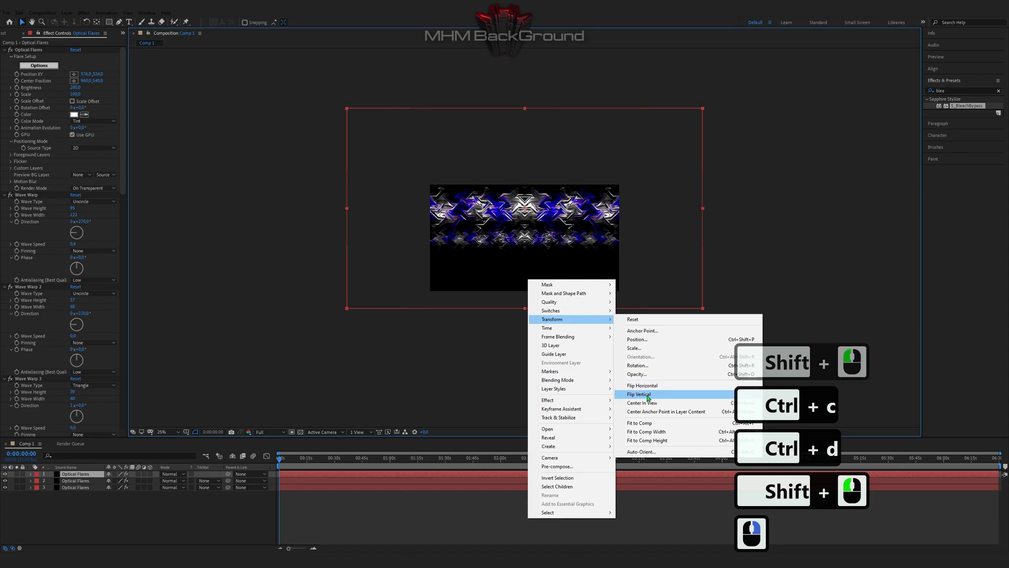
left_click(646, 387)
left_click_drag(543, 286, 552, 338)
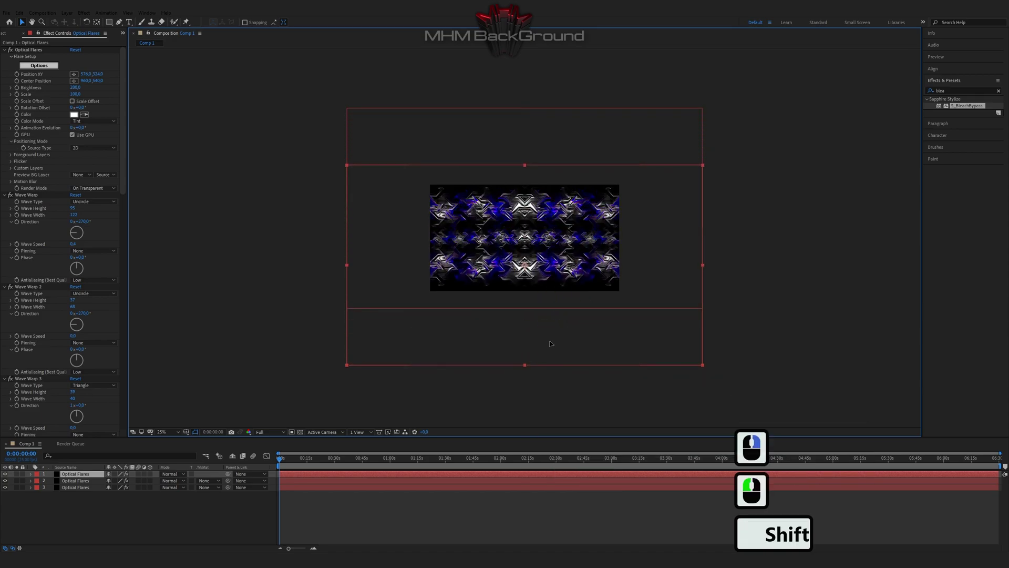
left_click(547, 342, "shift")
scroll(552, 345, "up", 2)
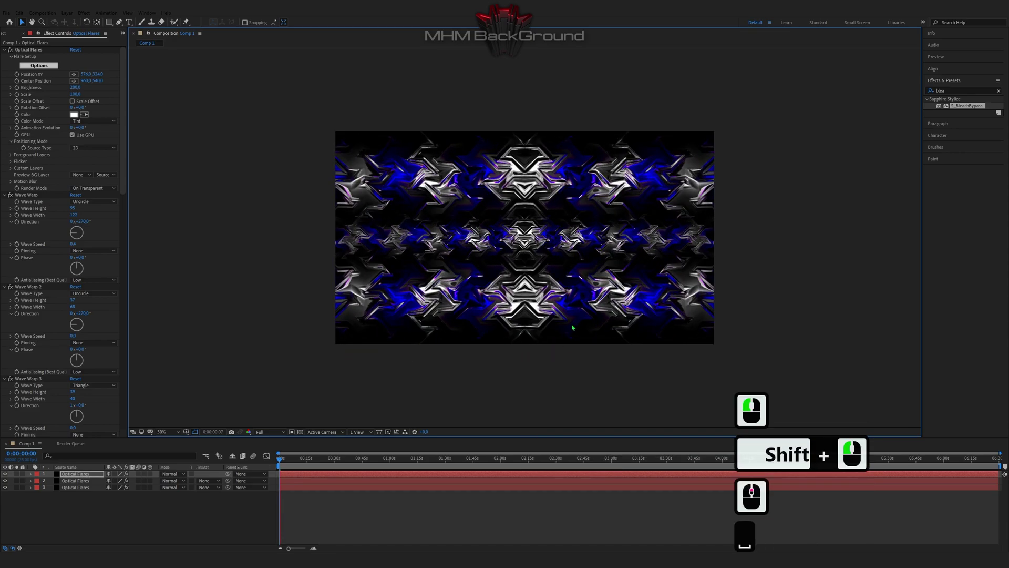
key("space")
Add an adjustment layer above the Optical Flares layers, search the effects for "shr" and apply uni.ShrinkRay to it
right_click(105, 490)
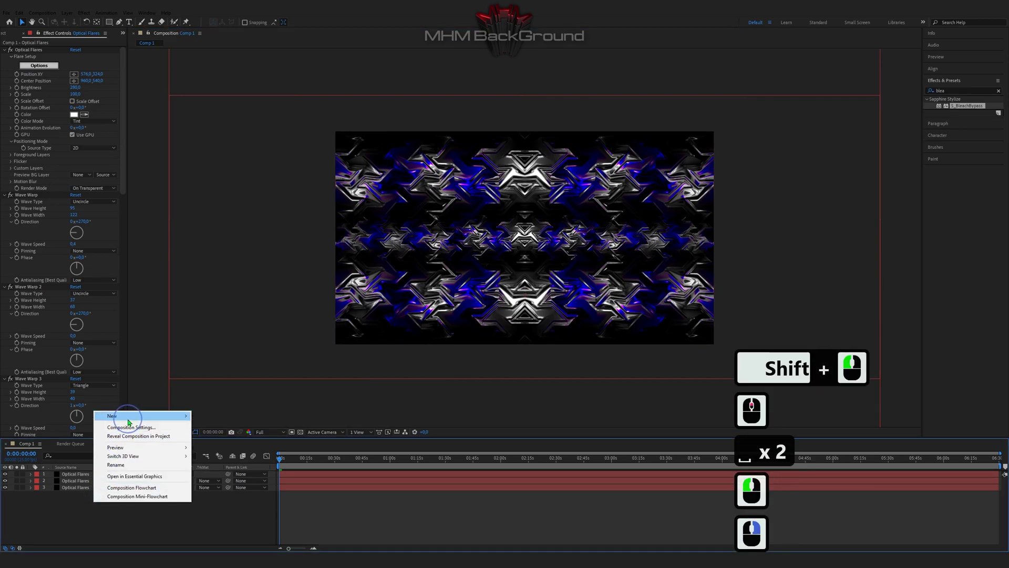
mouse_move(127, 413)
left_click(231, 480)
left_click(962, 91)
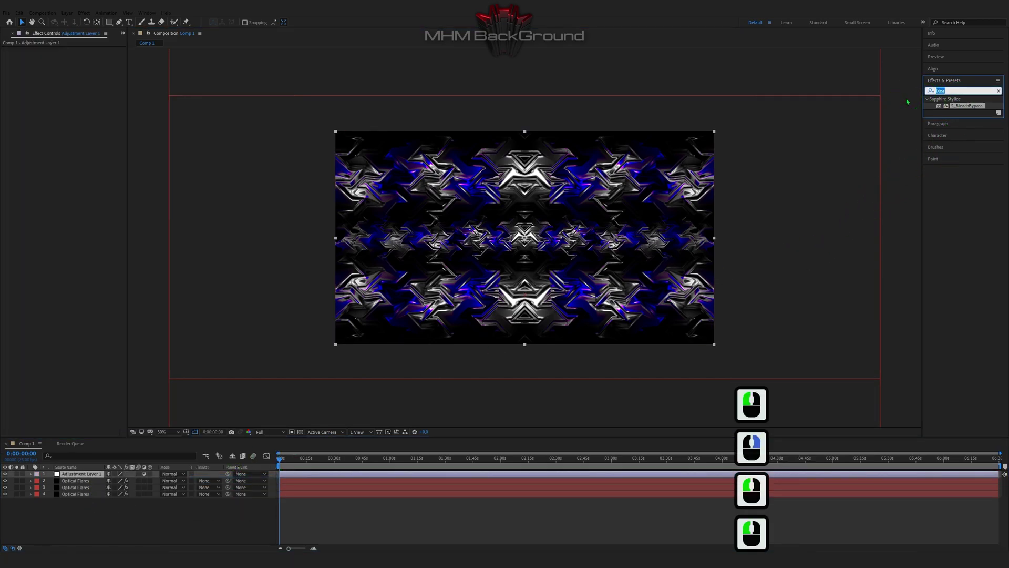
type("shr")
double_click(960, 106)
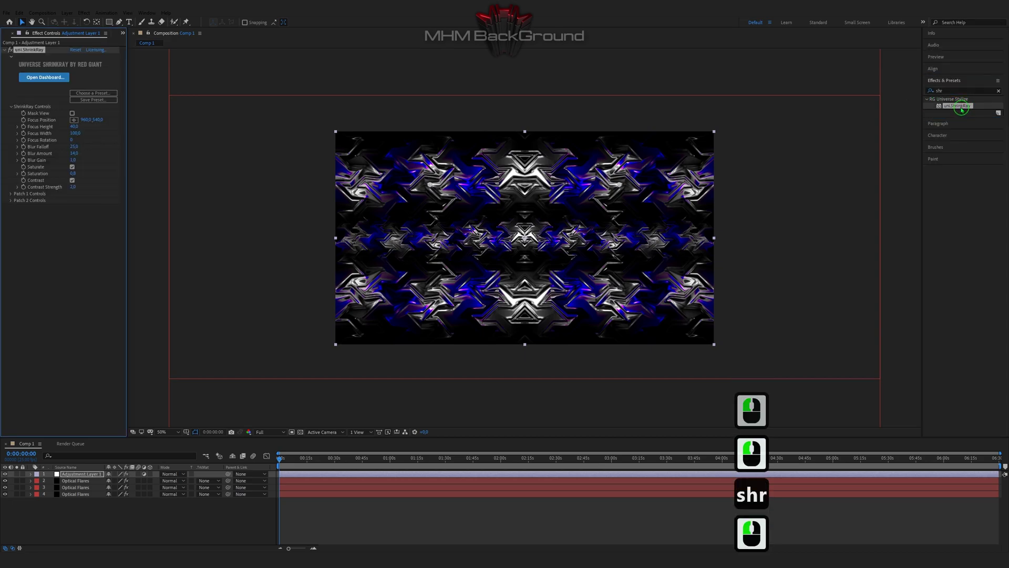
Search the effects for "fin", apply uni.Finisher to the adjustment layer and set its detail to 100
left_click(949, 91)
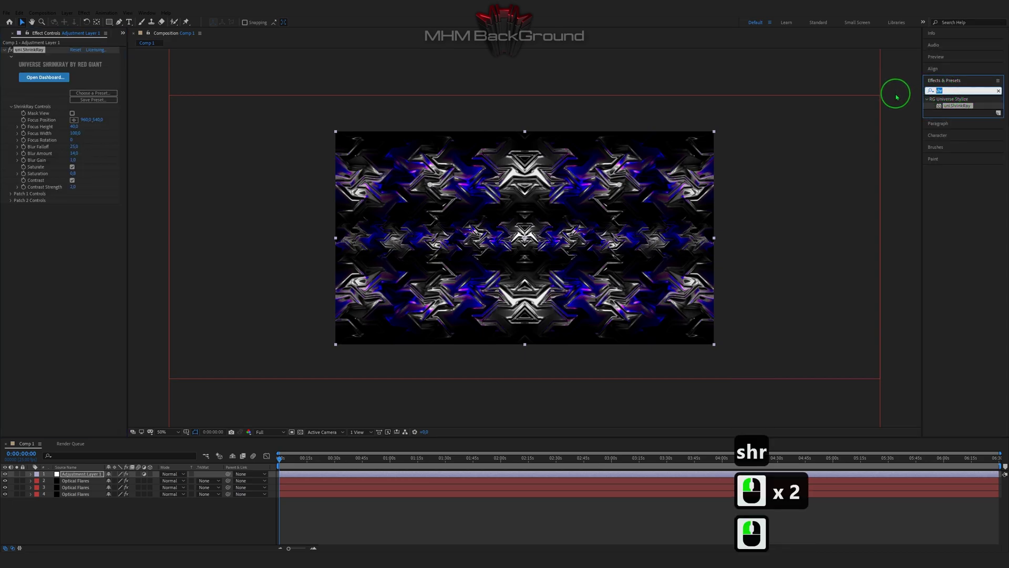
type("fin")
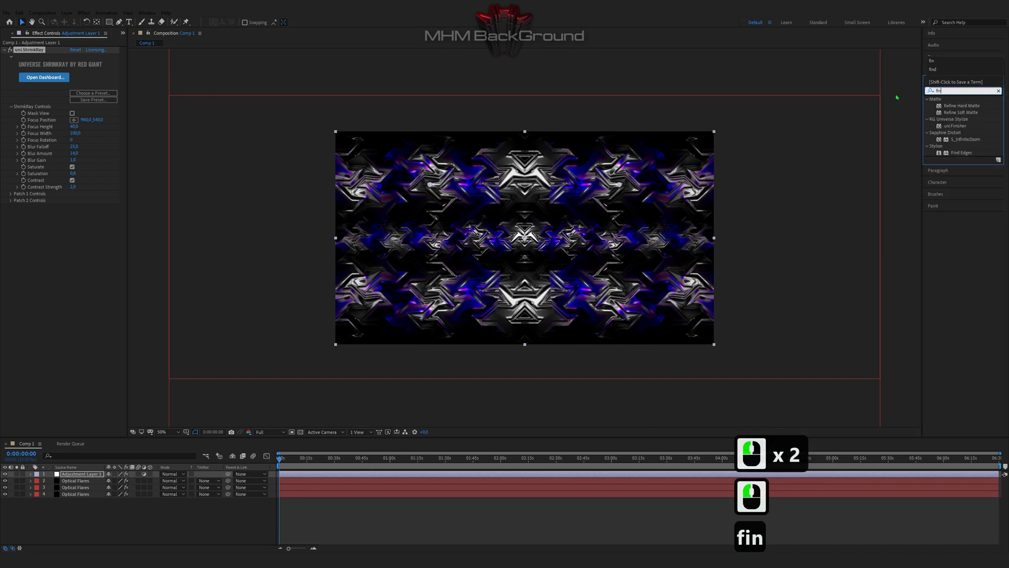
double_click(956, 126)
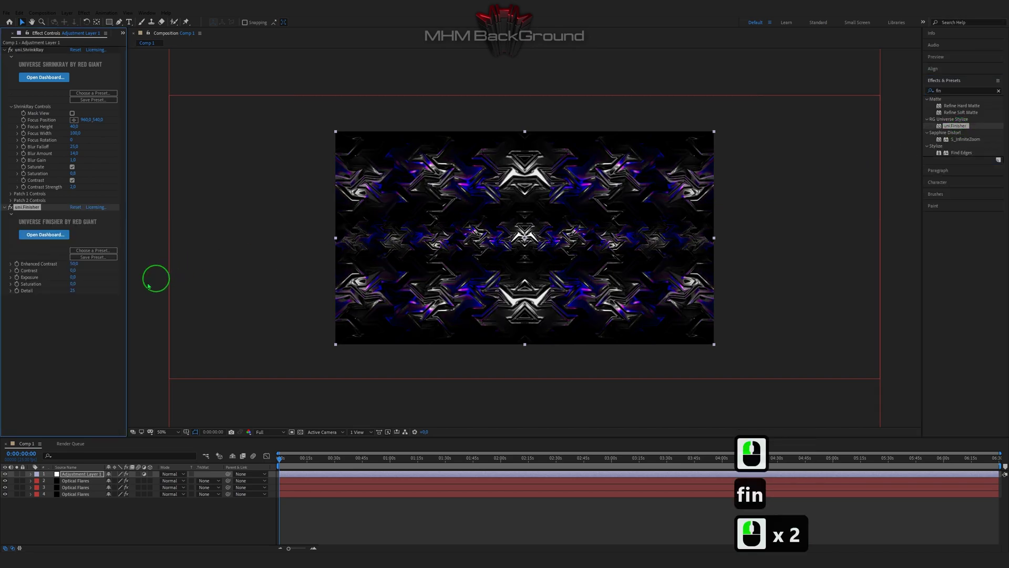
double_click(73, 290)
type("100")
left_click(315, 284)
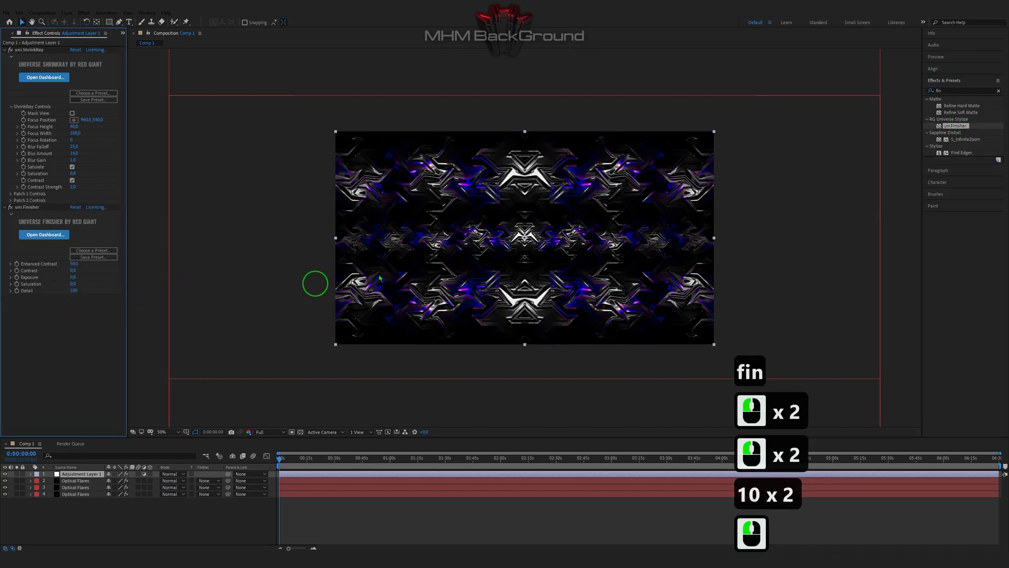
Search the effects for "glow", apply the Stylize Glow to the adjustment layer and set its glow radius to 252
left_click(950, 94)
type("glow")
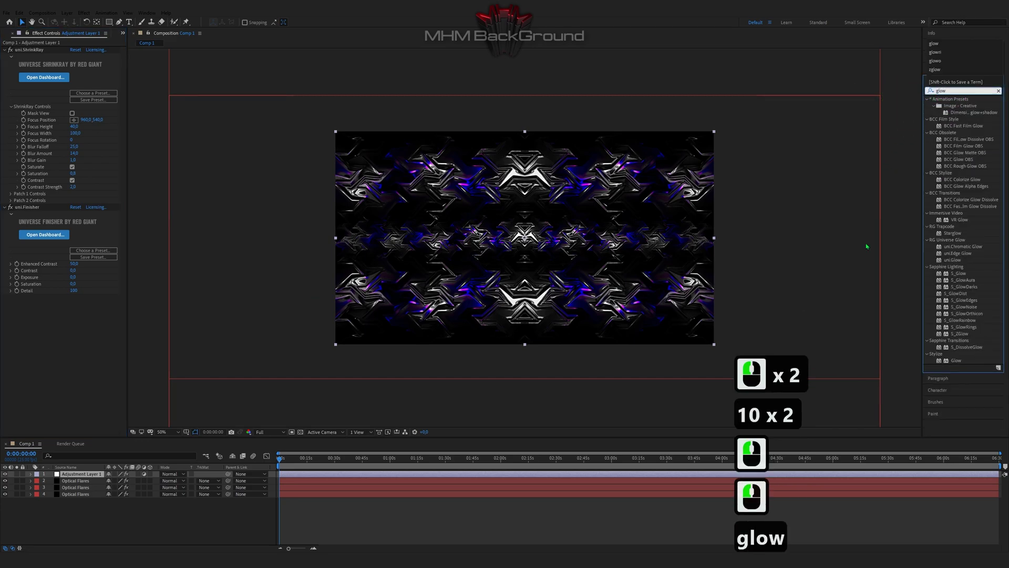
double_click(956, 360)
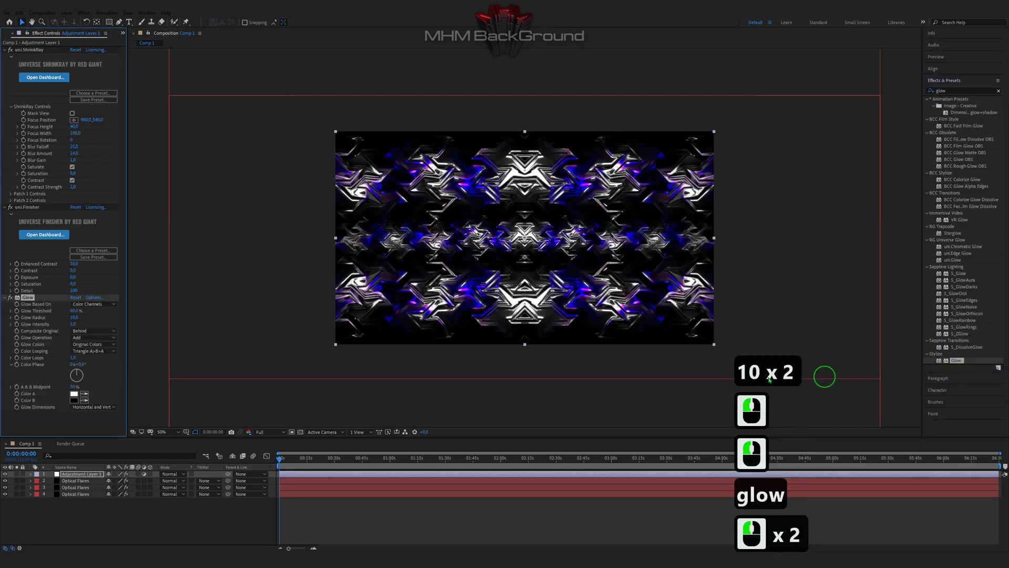
left_click(75, 317)
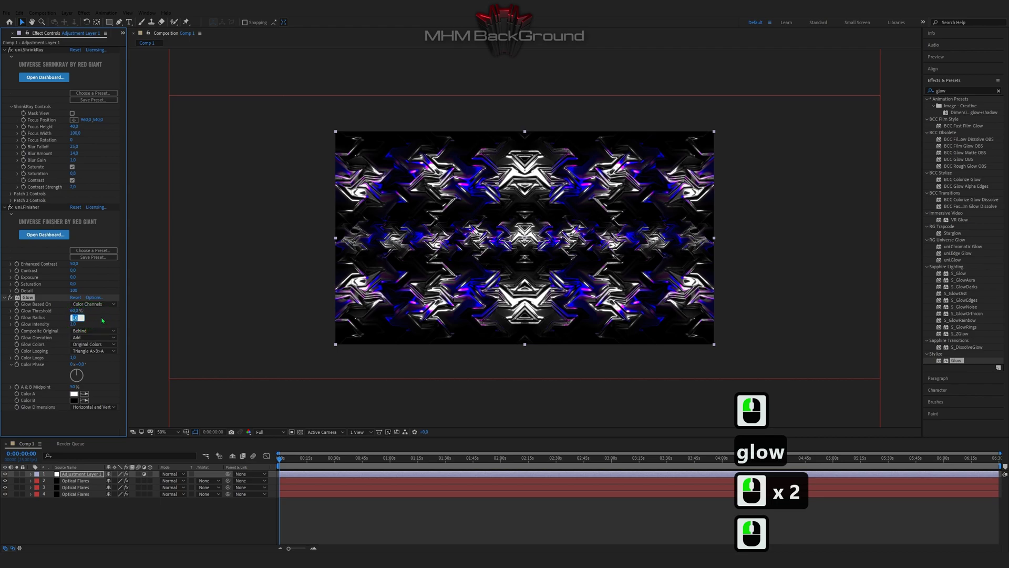
type("2")
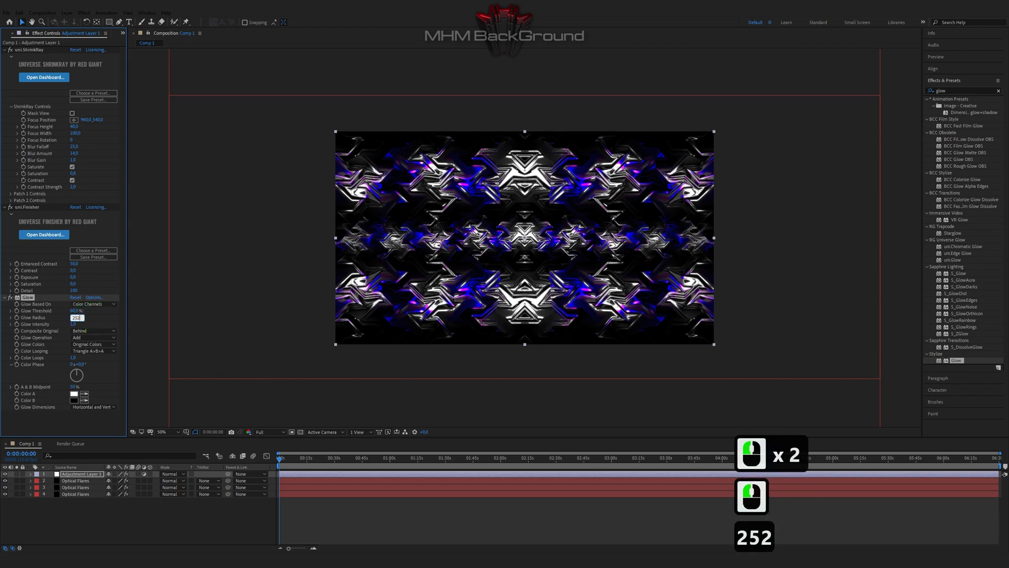
type("52")
left_click(99, 315)
Search the effects for "rgb", apply uni.RGB Separation to the adjustment layer and set its distortion to 50
left_click(941, 90)
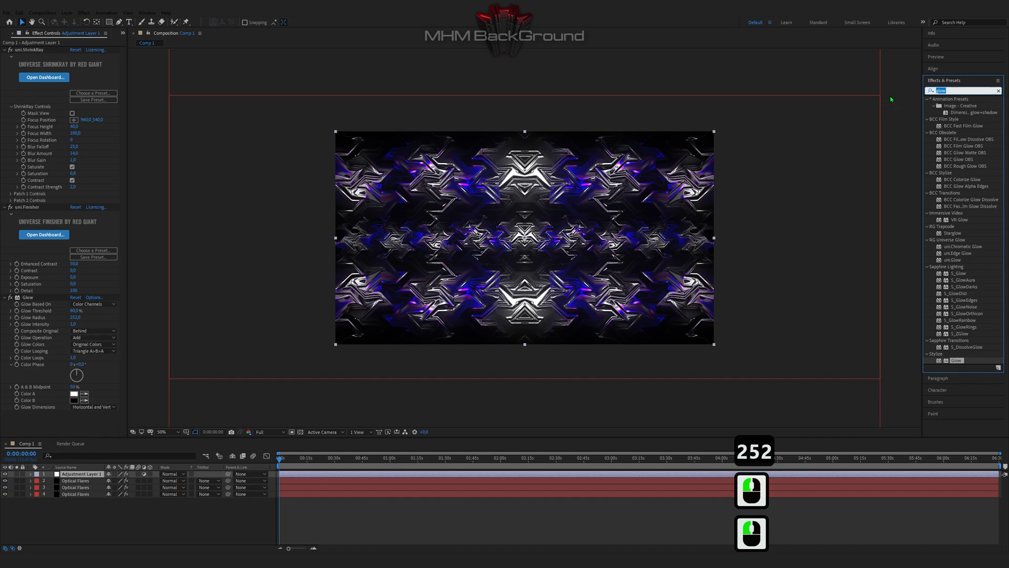
type("rgb")
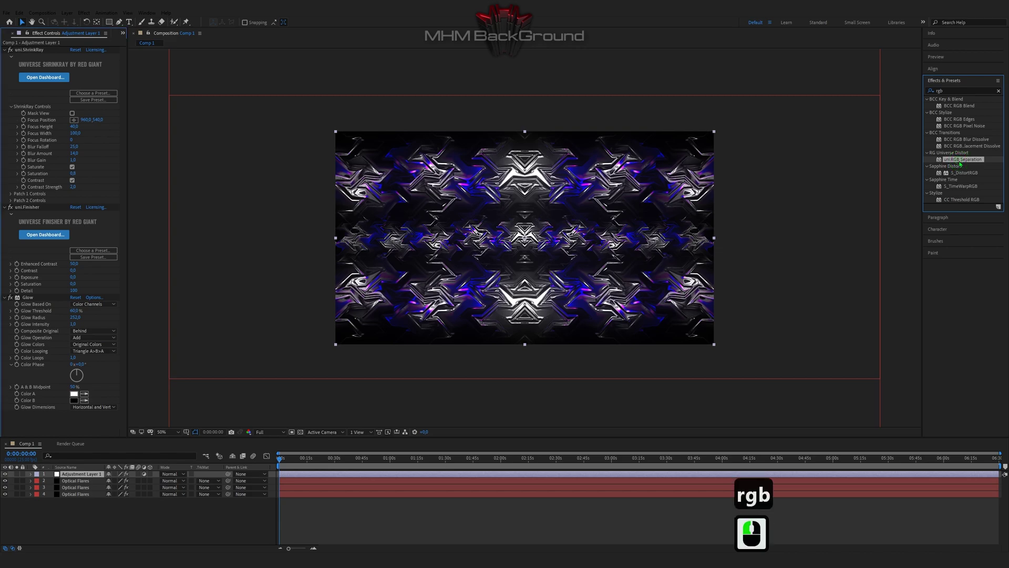
double_click(962, 159)
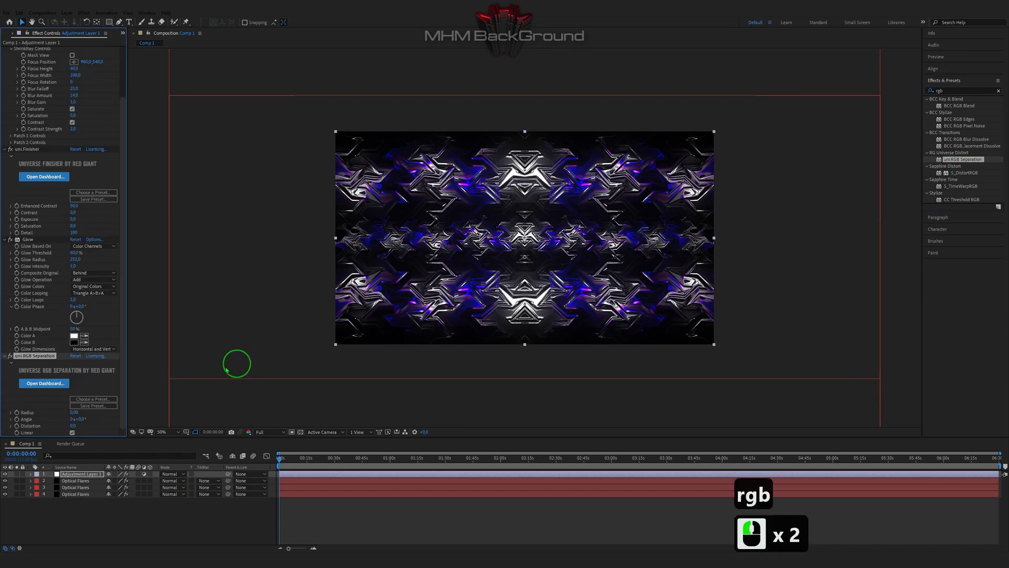
left_click(73, 427)
type("50")
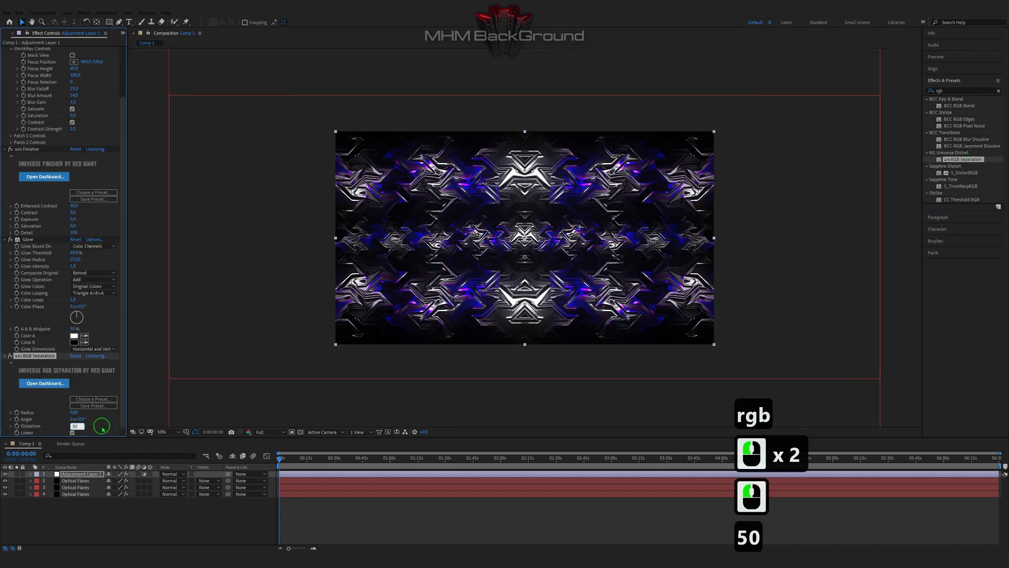
left_click(135, 413)
Play and pause the composition preview repeatedly to examine the finished background animation
key("space")
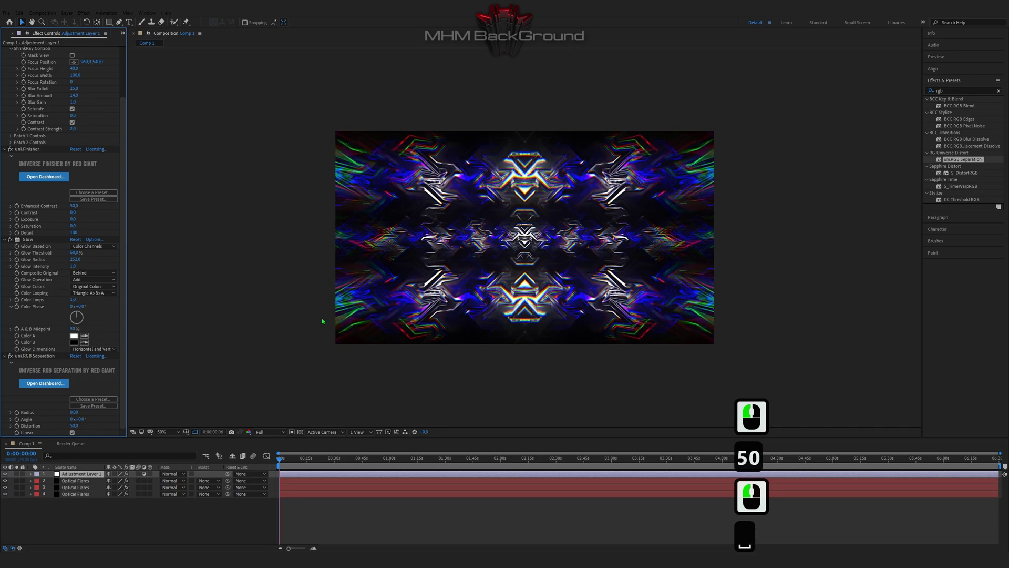
key("space")
key("space")
key("space")
key("space")
key("space")
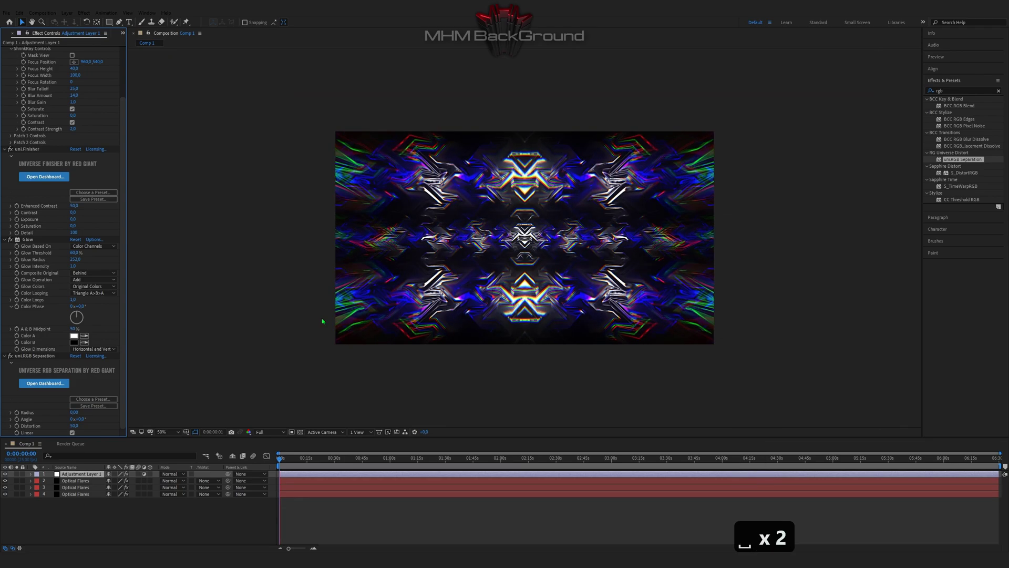
key("space")
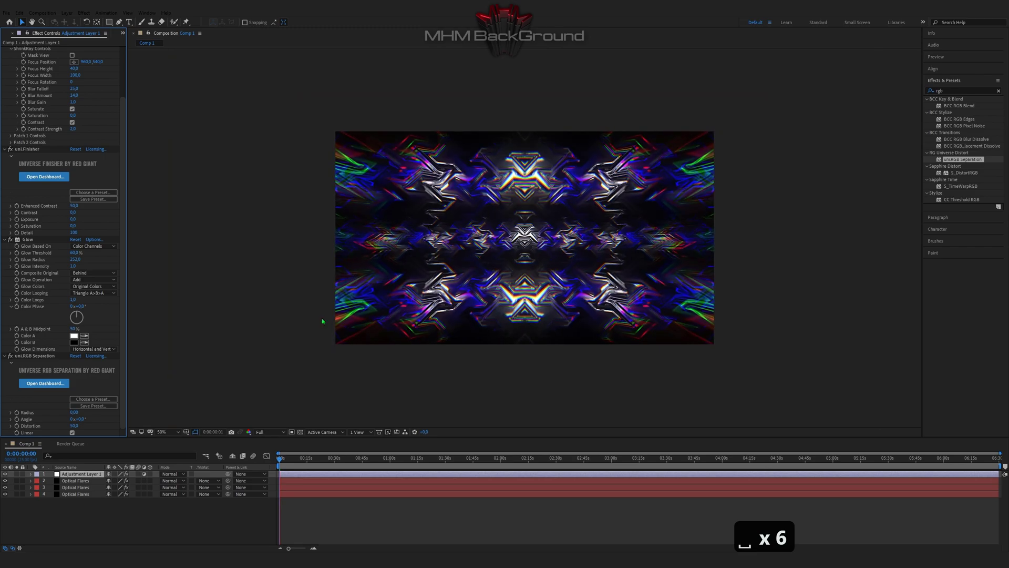
key("space")
key("space")
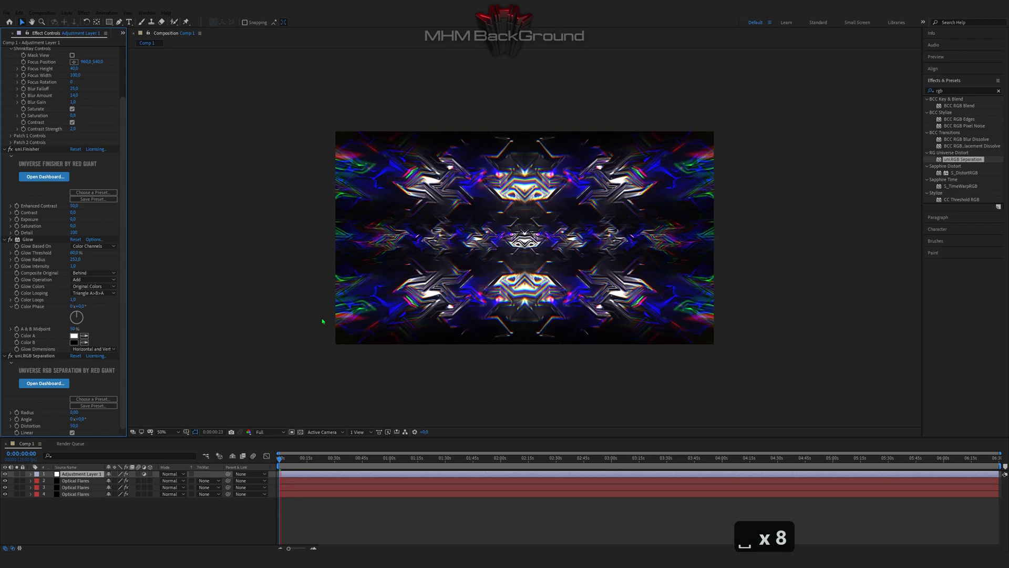
key("space")
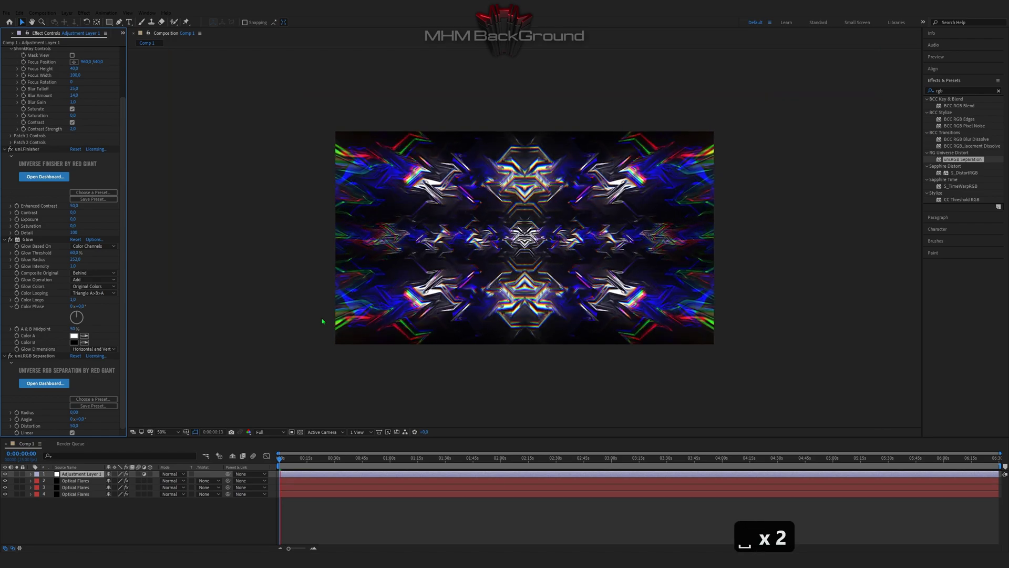
key("space")
key("space")
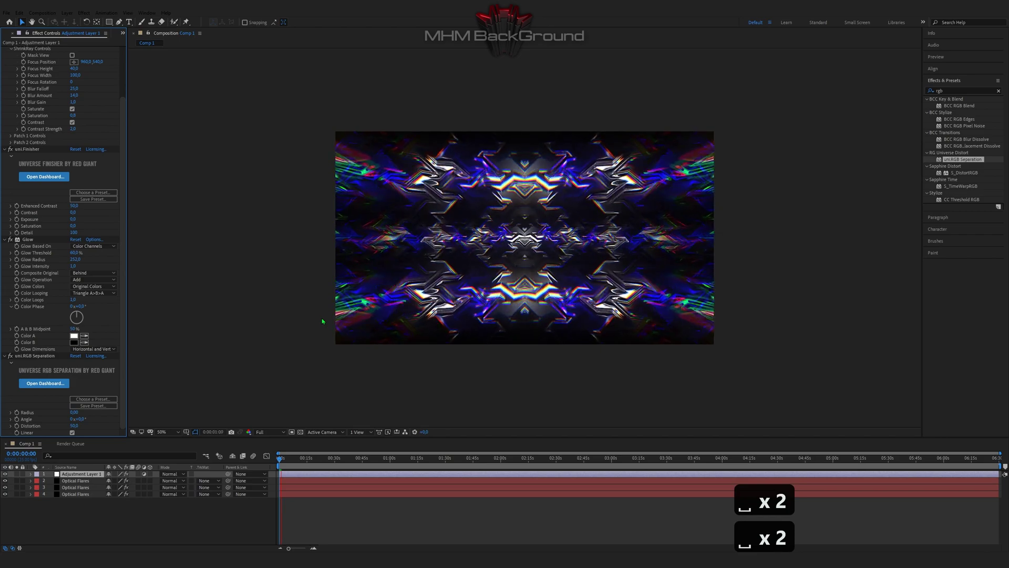